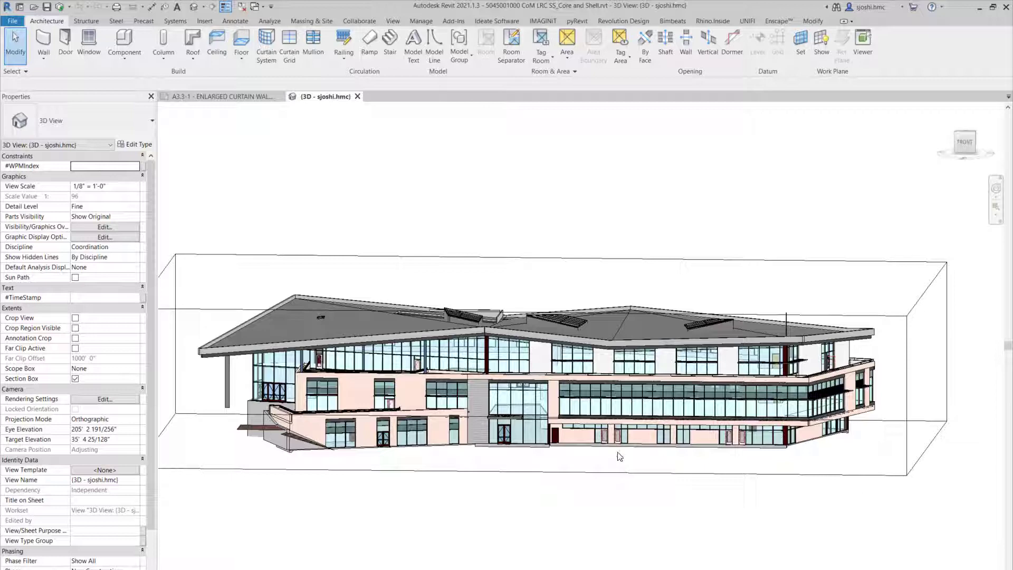
- Start Rhino through Rhino.Inside and move its window so that the Revit building model is uncovered
{"action": "scroll", "coordinate": [620, 456], "scroll_direction": "down", "scroll_amount": 1}
{"action": "scroll", "coordinate": [604, 504], "scroll_direction": "up", "scroll_amount": 2}
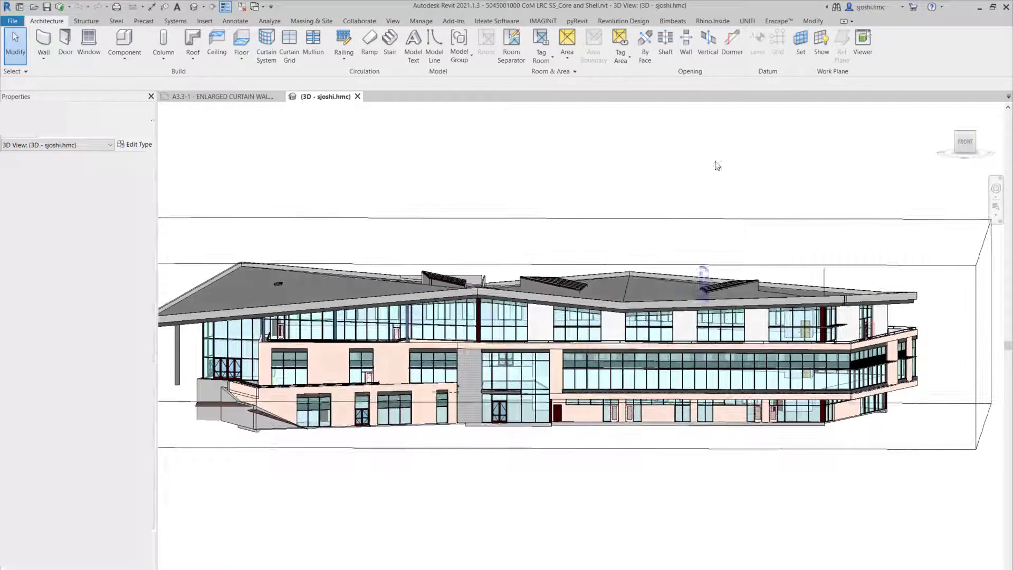
{"action": "left_click", "coordinate": [712, 20]}
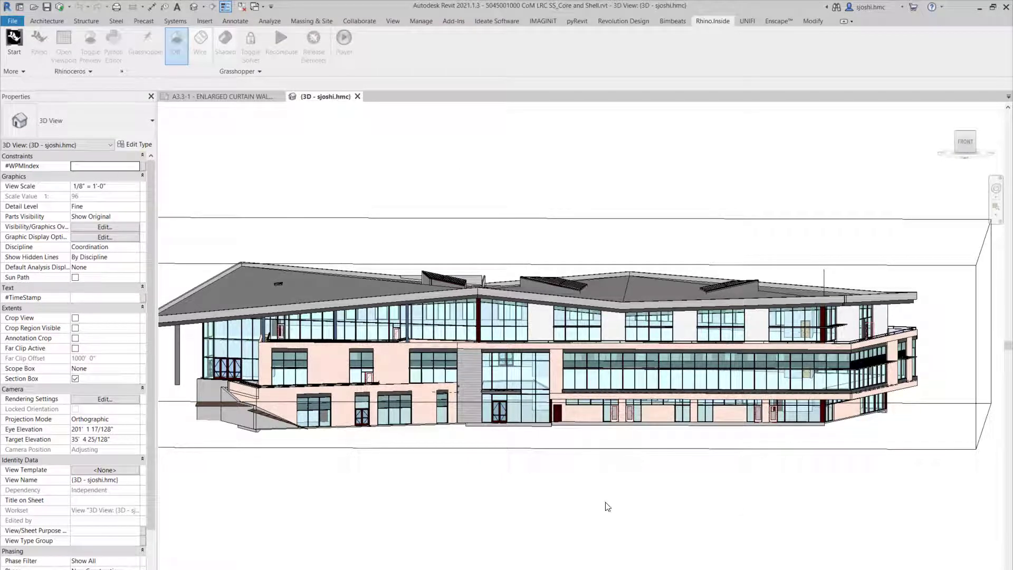
{"action": "middle_click_drag", "start_coordinate": [737, 511], "coordinate": [646, 529], "text": "shift"}
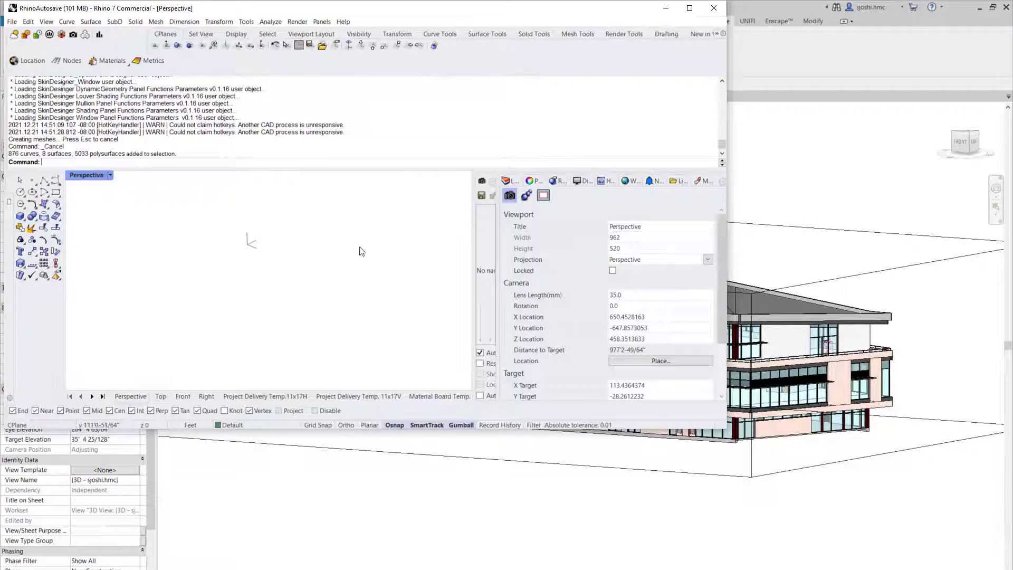
{"action": "left_click_drag", "start_coordinate": [385, 10], "coordinate": [703, 131]}
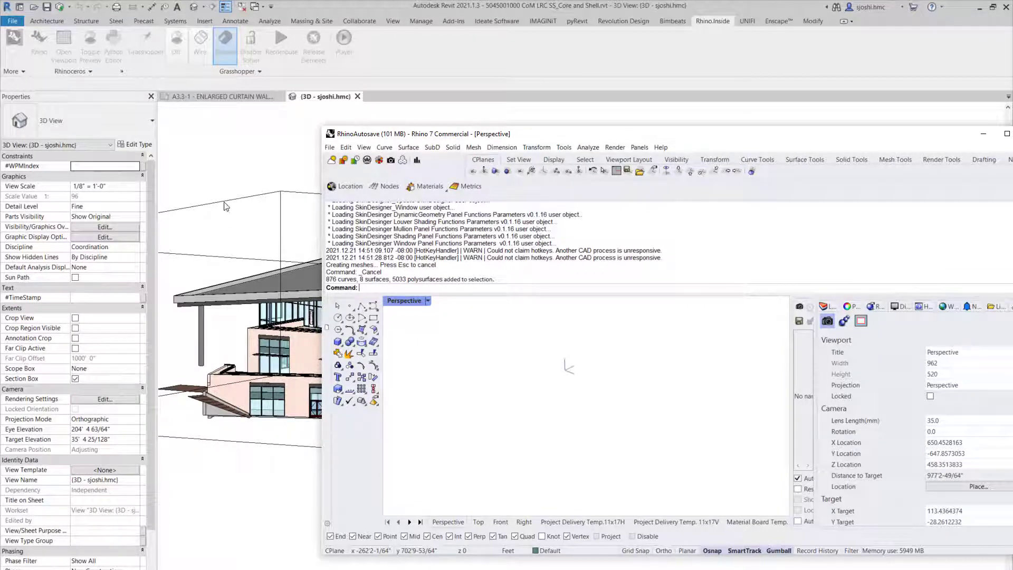
- Delete the selected geometry in Rhino and launch Grasshopper from Revit with the Sample_Revit_to_Rhino_v1 definition
{"action": "left_click", "coordinate": [220, 165]}
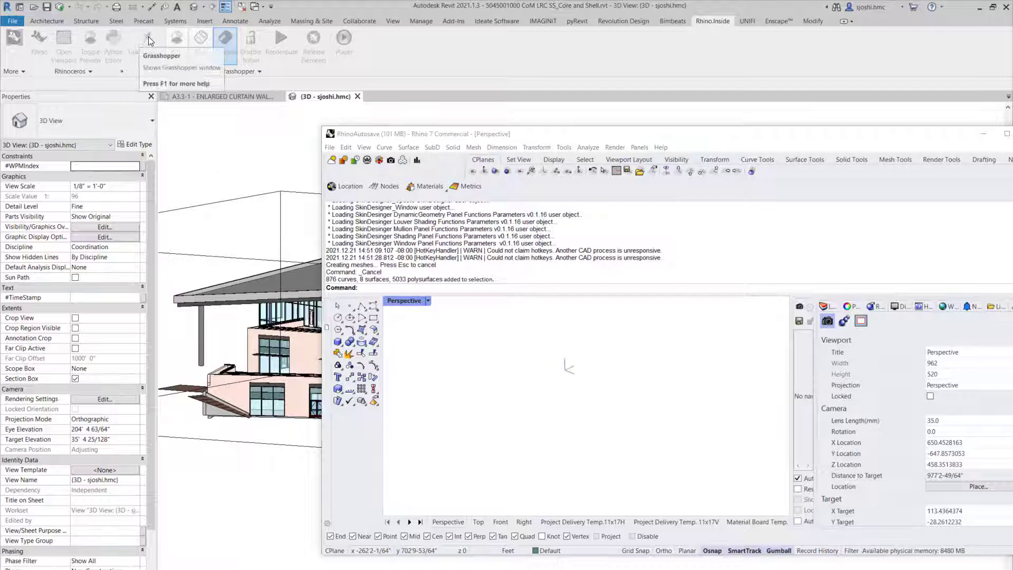
{"action": "key", "text": "Delete"}
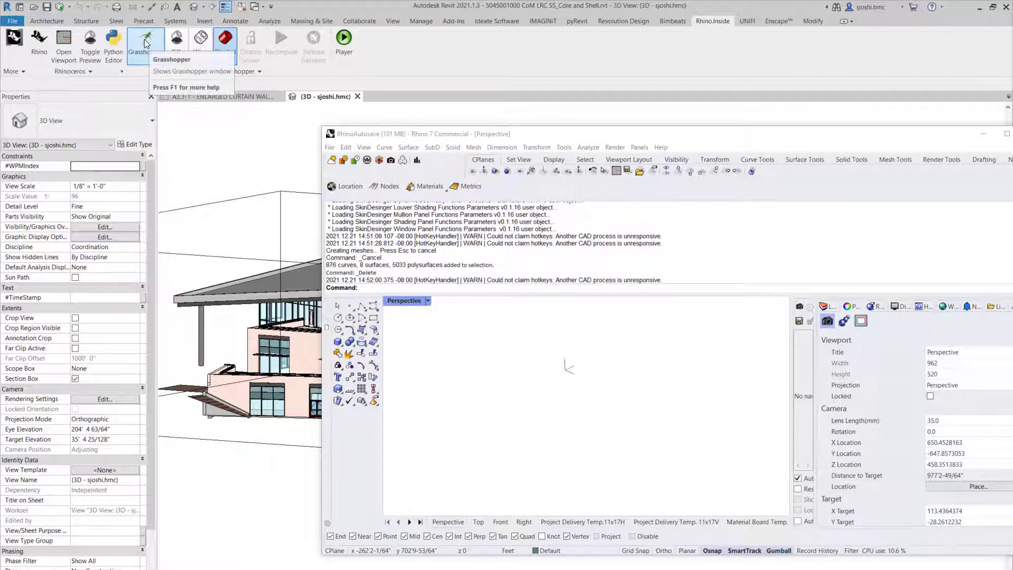
{"action": "left_click", "coordinate": [144, 39]}
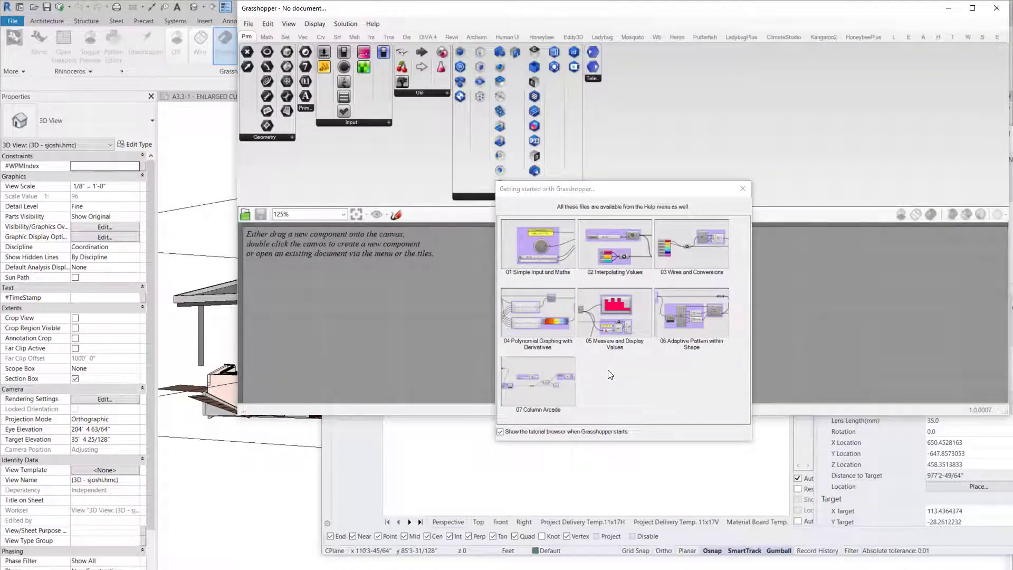
{"action": "left_click", "coordinate": [742, 189]}
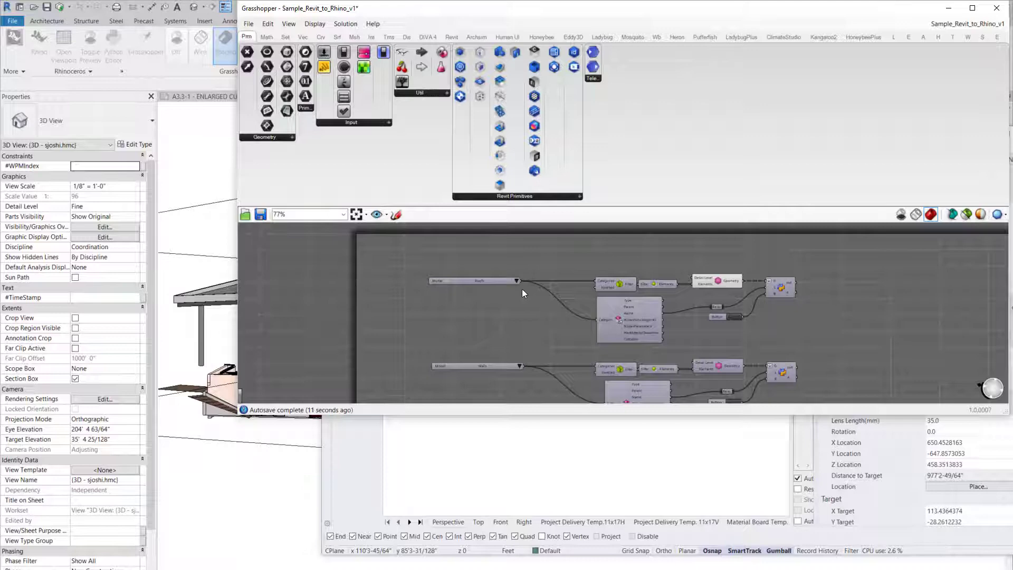
{"action": "scroll", "coordinate": [590, 277], "scroll_direction": "up", "scroll_amount": 2}
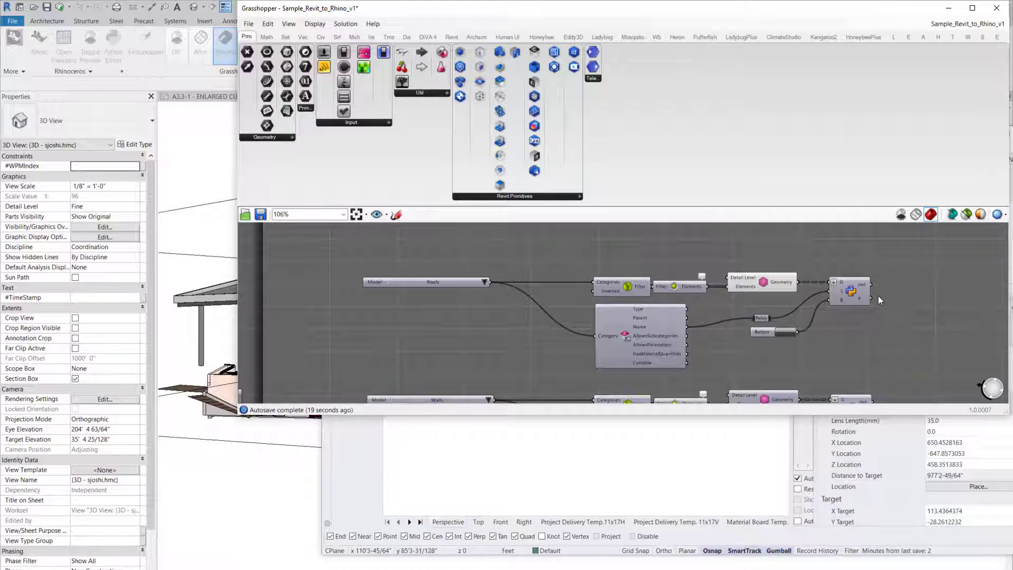
- Arrange the Grasshopper and Rhino windows so that the Revit model and the definition can be seen side by side
{"action": "left_click_drag", "start_coordinate": [451, 9], "coordinate": [475, 130]}
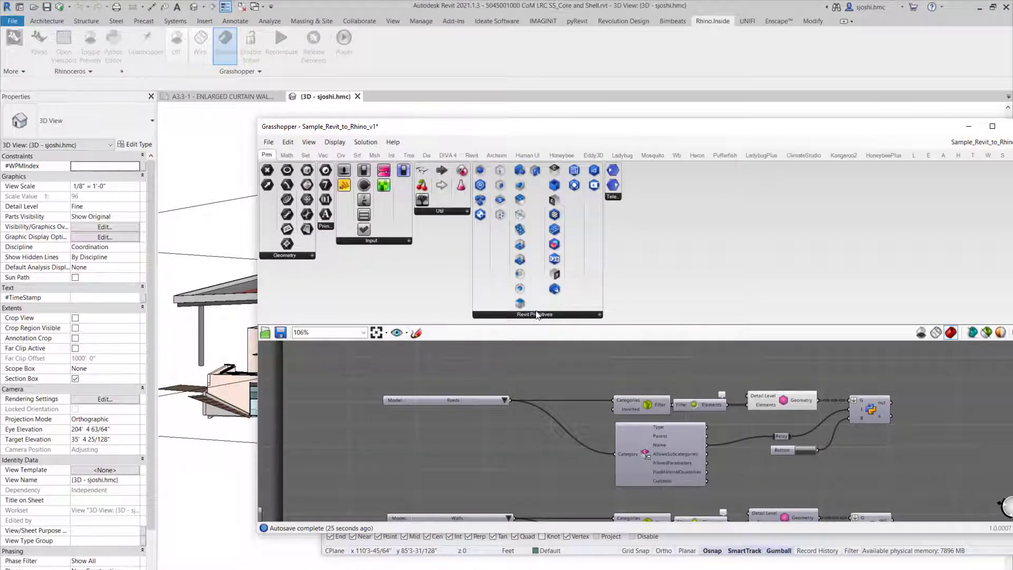
{"action": "left_click_drag", "start_coordinate": [262, 119], "coordinate": [418, 109]}
{"action": "left_click_drag", "start_coordinate": [372, 154], "coordinate": [330, 479]}
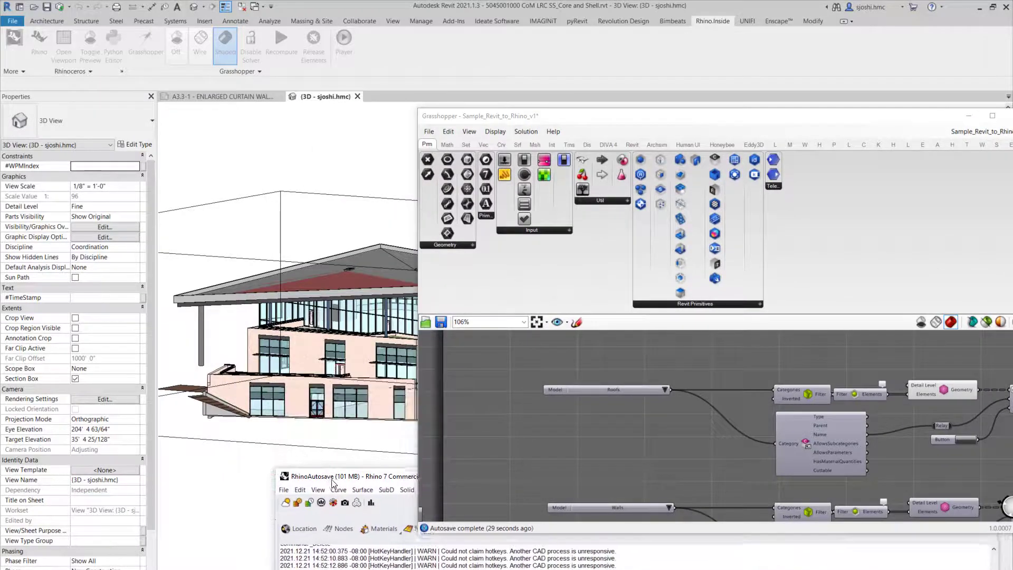
- Examine the roof preview on the Revit model and follow the Roofs branch from category picker to geometry component
{"action": "scroll", "coordinate": [258, 255], "scroll_direction": "down", "scroll_amount": 3}
{"action": "scroll", "coordinate": [330, 295], "scroll_direction": "up", "scroll_amount": 1}
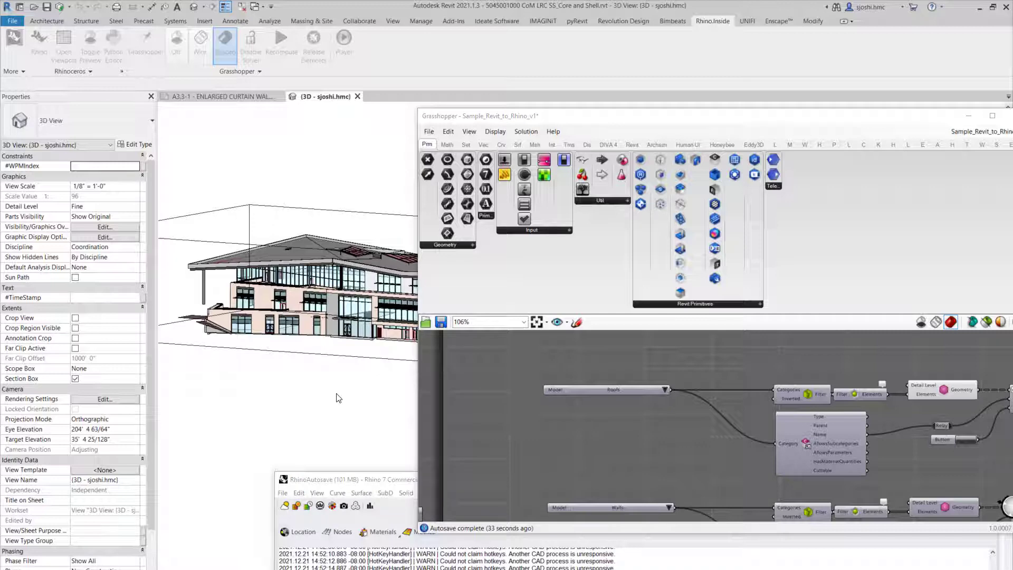
{"action": "middle_click_drag", "start_coordinate": [339, 399], "coordinate": [401, 416], "text": "shift"}
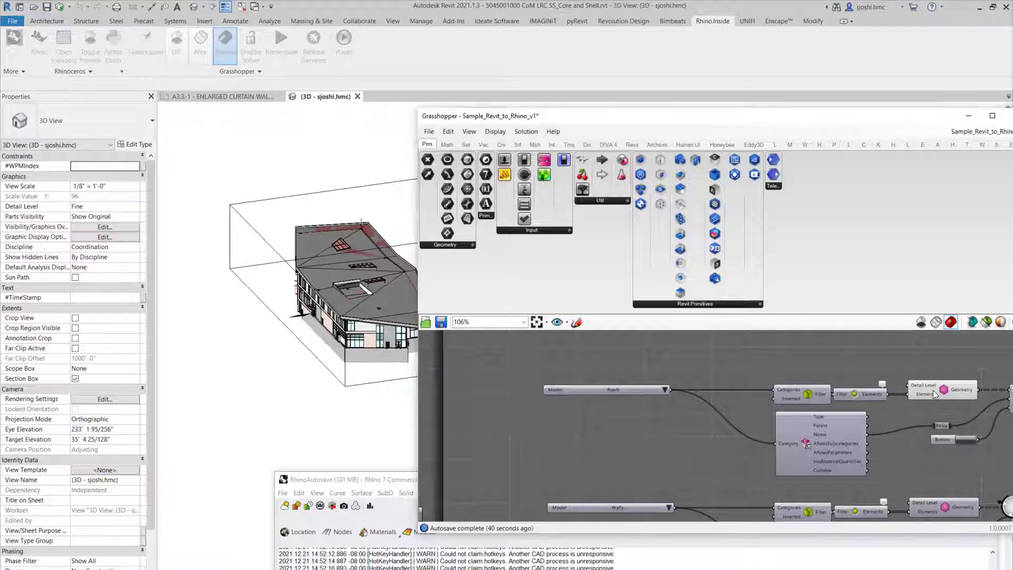
{"action": "scroll", "coordinate": [591, 362], "scroll_direction": "down", "scroll_amount": 3}
{"action": "scroll", "coordinate": [860, 393], "scroll_direction": "up", "scroll_amount": 4}
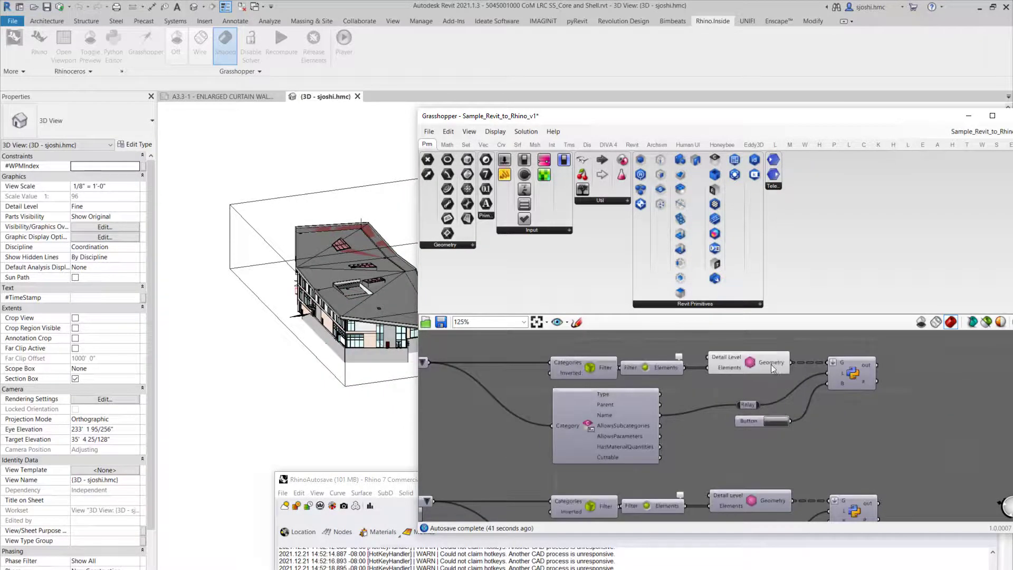
{"action": "scroll", "coordinate": [770, 365], "scroll_direction": "down", "scroll_amount": 4}
{"action": "scroll", "coordinate": [556, 374], "scroll_direction": "up", "scroll_amount": 5}
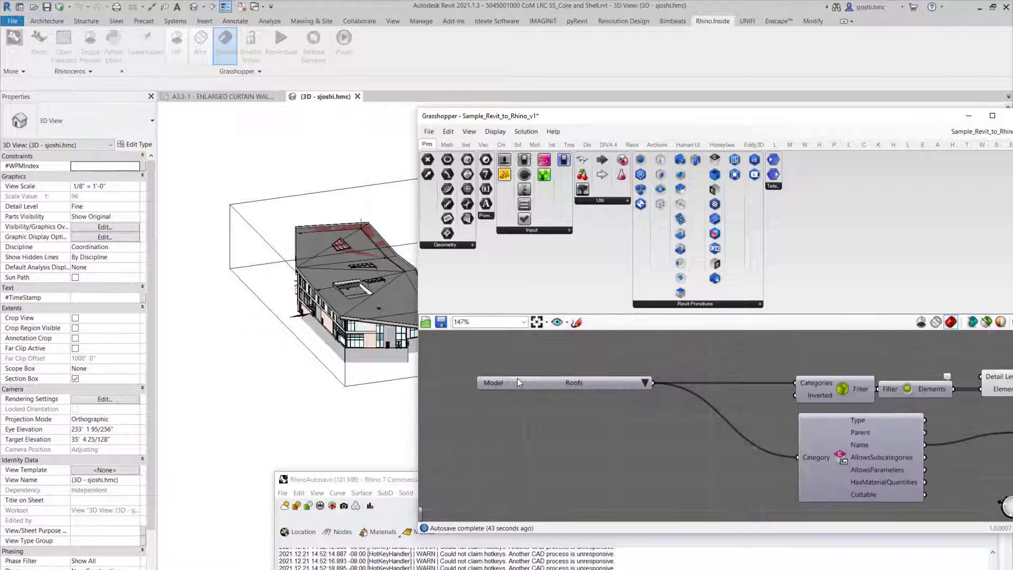
{"action": "scroll", "coordinate": [492, 375], "scroll_direction": "down", "scroll_amount": 4}
{"action": "scroll", "coordinate": [757, 381], "scroll_direction": "up", "scroll_amount": 2}
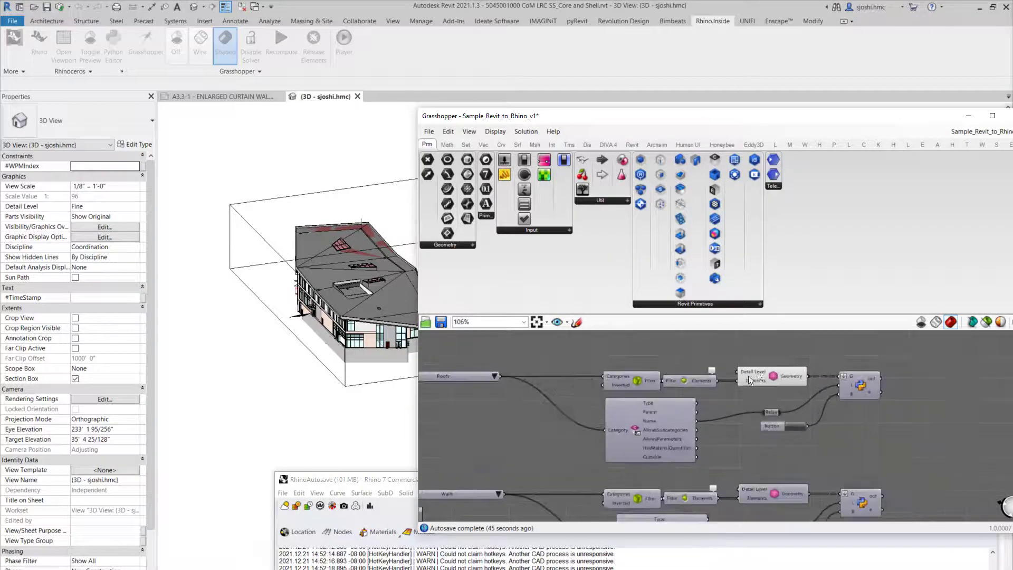
- Disable the preview of the geometry component in the Roofs branch
{"action": "middle_click", "coordinate": [761, 377]}
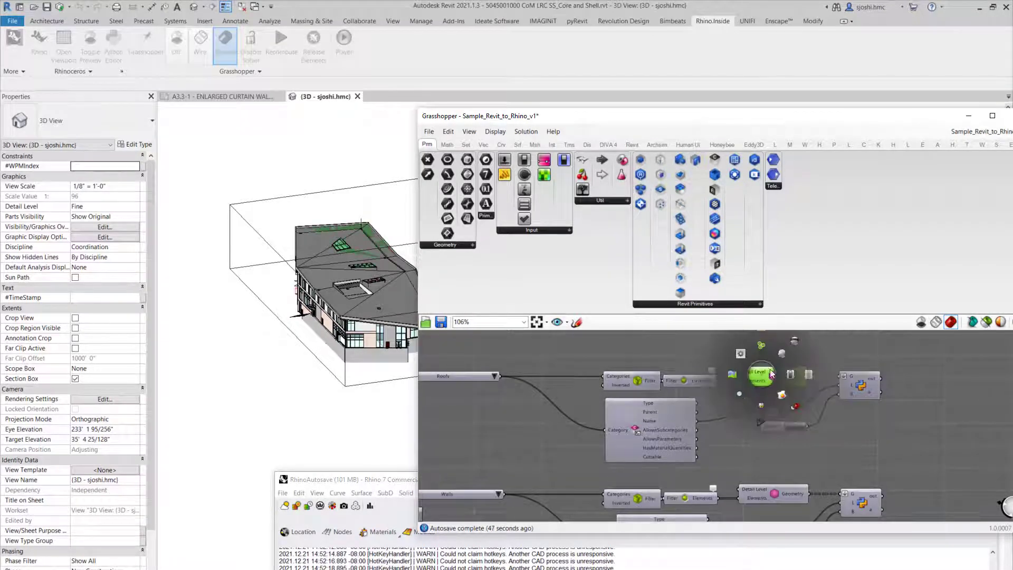
{"action": "left_click", "coordinate": [796, 342]}
{"action": "scroll", "coordinate": [808, 346], "scroll_direction": "down", "scroll_amount": 1}
{"action": "left_click", "coordinate": [820, 428]}
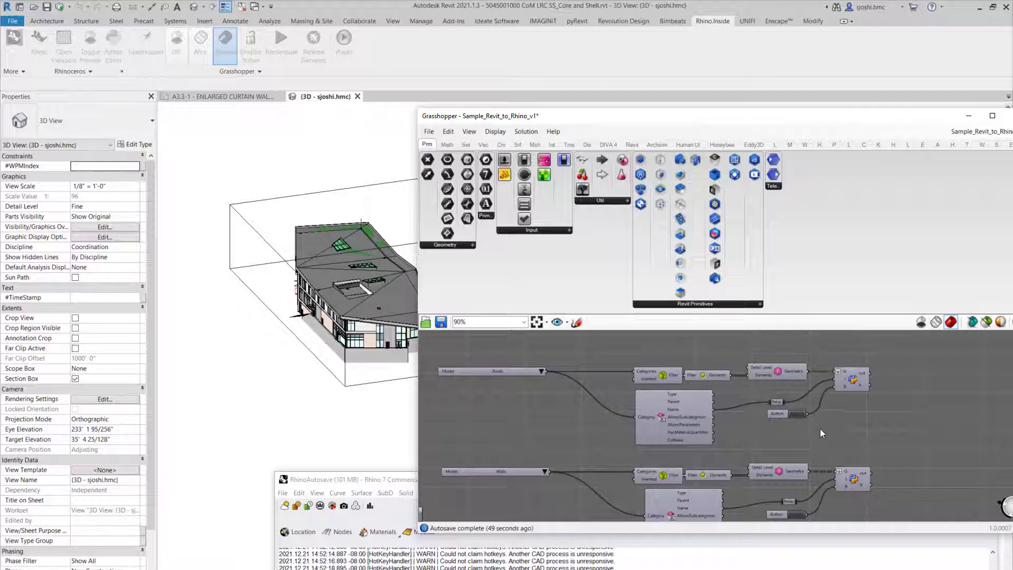
- Enable the preview of the geometry component in the Walls branch
{"action": "left_click", "coordinate": [776, 469]}
{"action": "middle_click", "coordinate": [777, 470]}
{"action": "left_click", "coordinate": [795, 449]}
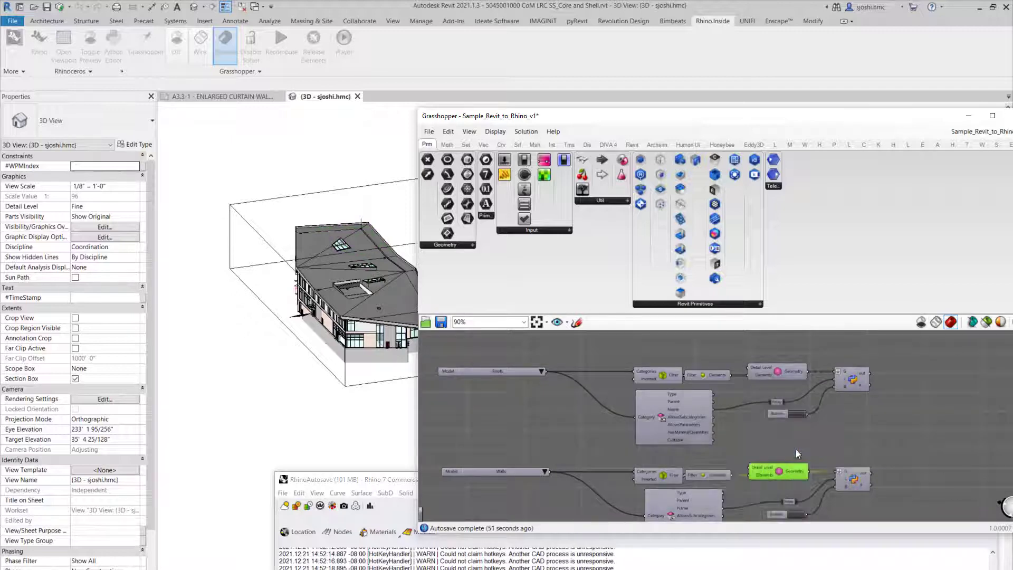
{"action": "left_click", "coordinate": [861, 418]}
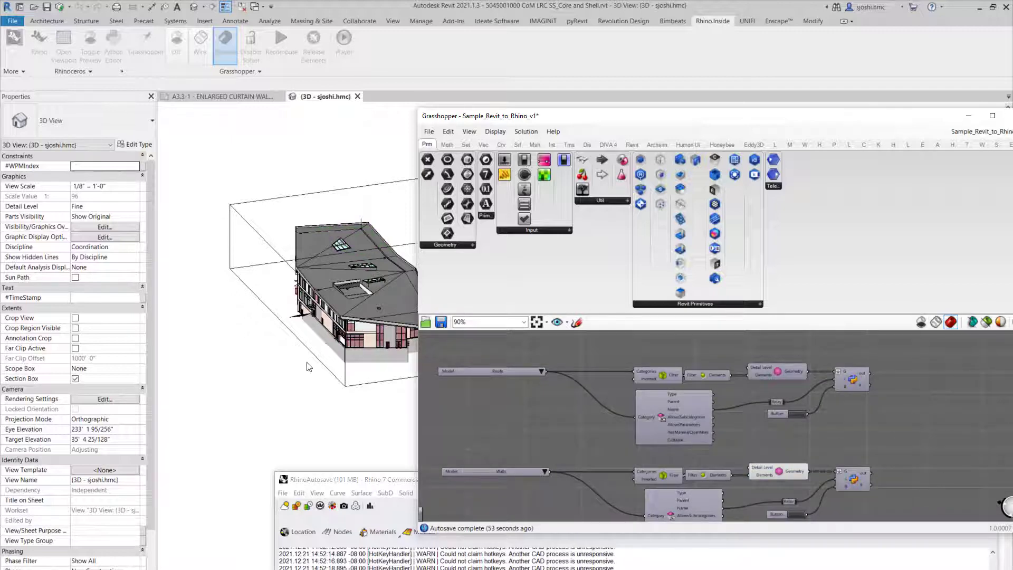
- Select the Walls branch's geometry component to highlight its elements on the Revit model and inspect them
{"action": "middle_click_drag", "start_coordinate": [307, 366], "coordinate": [230, 357], "text": "shift"}
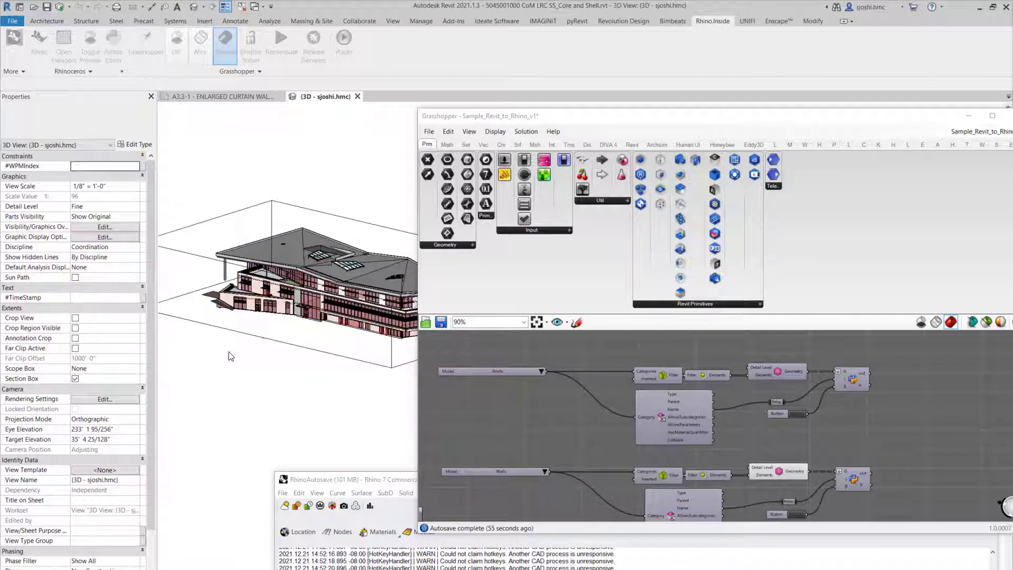
{"action": "left_click", "coordinate": [769, 470]}
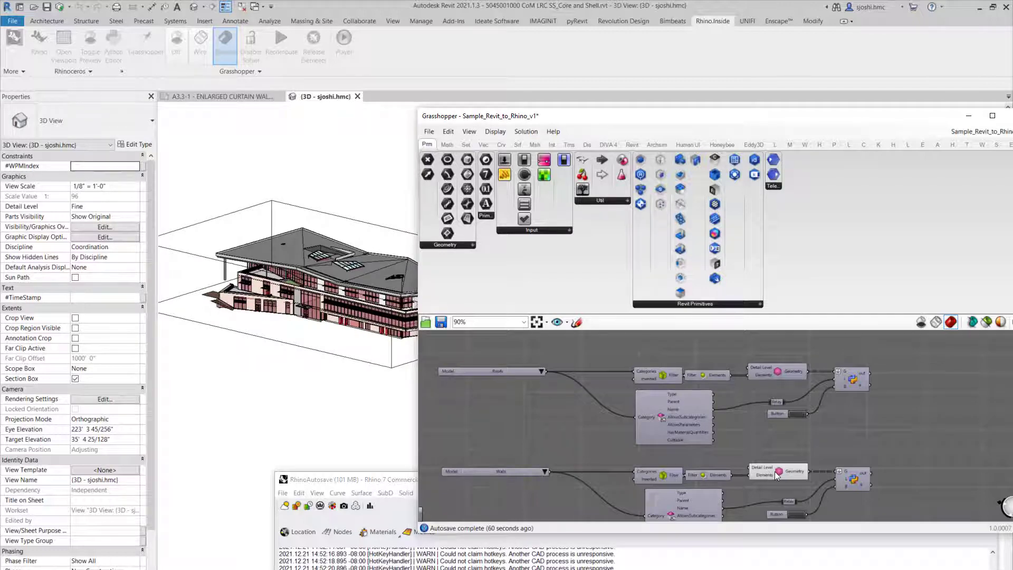
{"action": "left_click", "coordinate": [770, 471]}
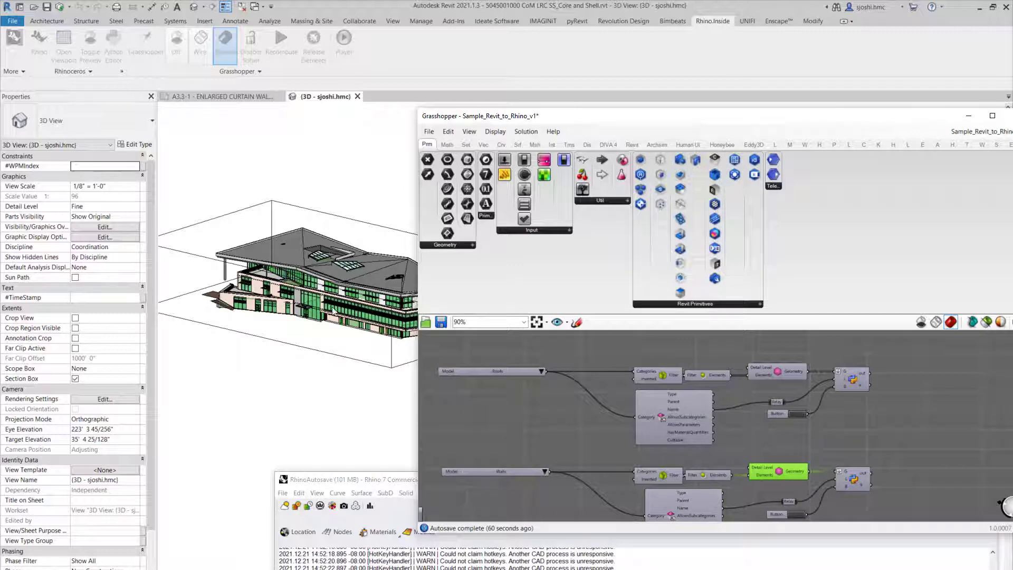
{"action": "scroll", "coordinate": [254, 301], "scroll_direction": "down", "scroll_amount": 1}
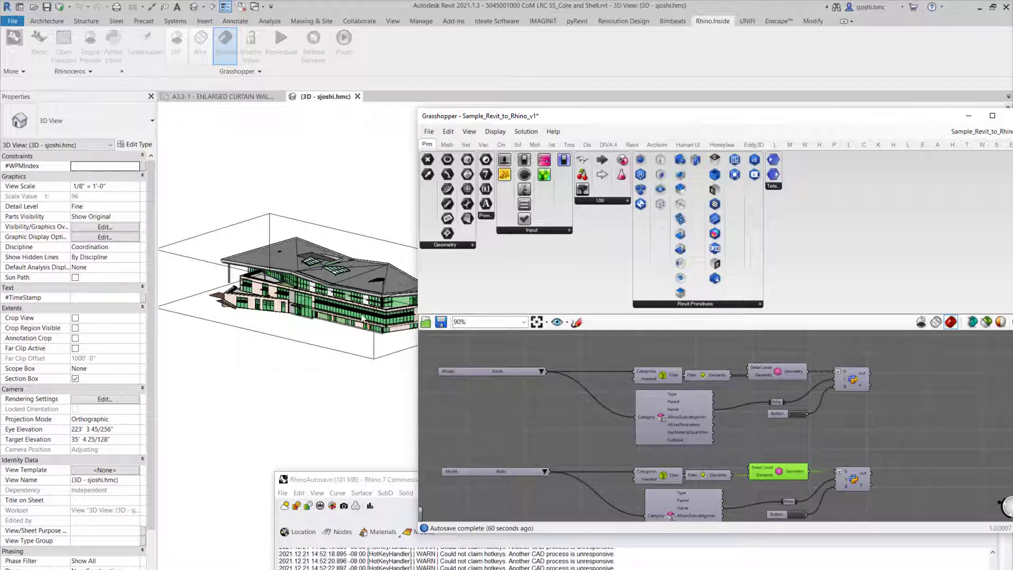
- Move the Rhino window up to uncover its Perspective viewport and deselect the Walls geometry component
{"action": "left_click_drag", "start_coordinate": [363, 479], "coordinate": [356, 469]}
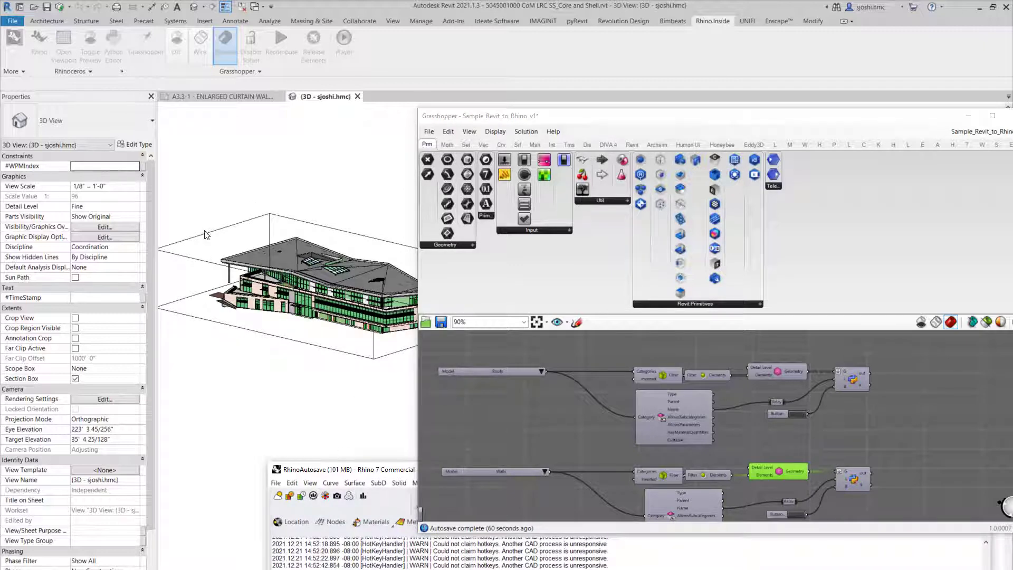
{"action": "left_click_drag", "start_coordinate": [205, 230], "coordinate": [204, 228]}
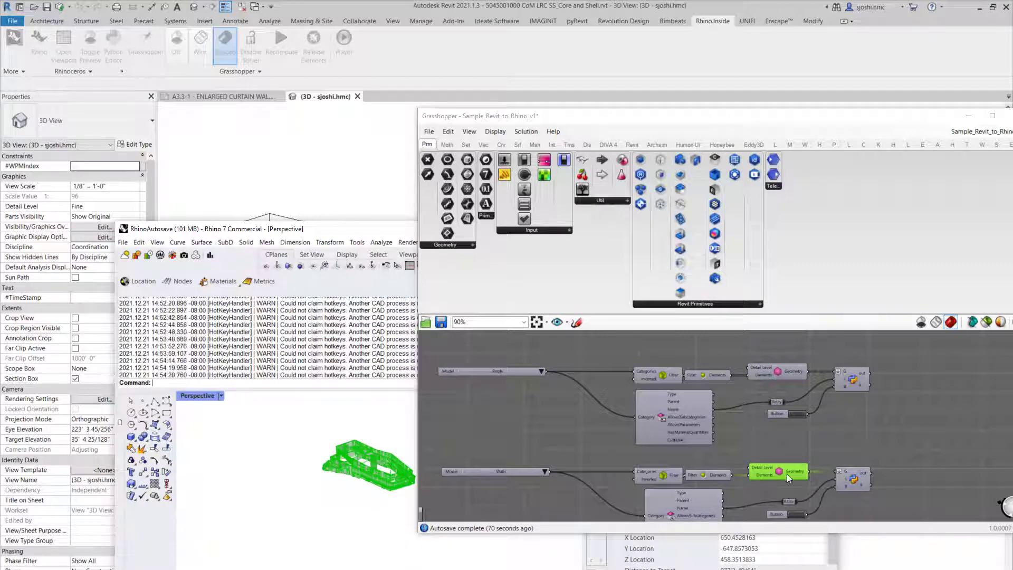
{"action": "left_click", "coordinate": [897, 443]}
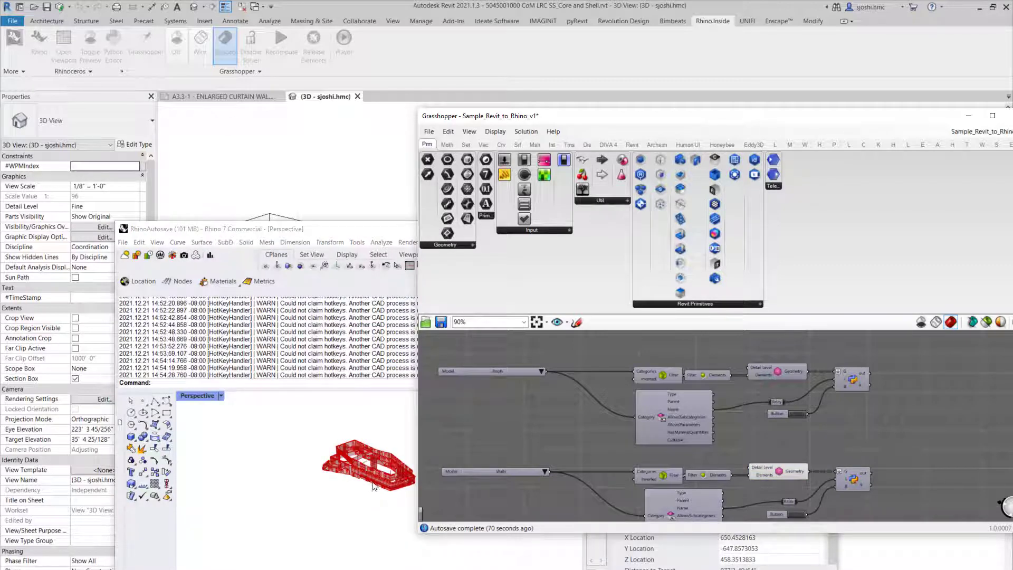
- Raise the Rhino window further and examine the wall preview in the Perspective viewport from several angles
{"action": "scroll", "coordinate": [373, 482], "scroll_direction": "up", "scroll_amount": 6}
{"action": "scroll", "coordinate": [316, 463], "scroll_direction": "down", "scroll_amount": 10}
{"action": "scroll", "coordinate": [336, 464], "scroll_direction": "up", "scroll_amount": 7}
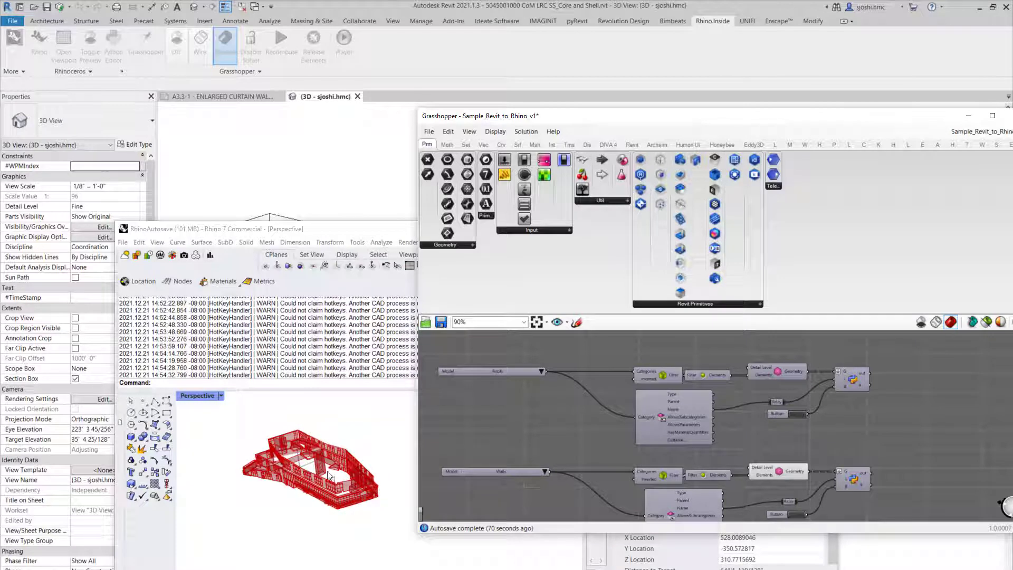
{"action": "scroll", "coordinate": [332, 475], "scroll_direction": "up", "scroll_amount": 3}
{"action": "scroll", "coordinate": [335, 474], "scroll_direction": "down", "scroll_amount": 3}
{"action": "scroll", "coordinate": [312, 496], "scroll_direction": "up", "scroll_amount": 2}
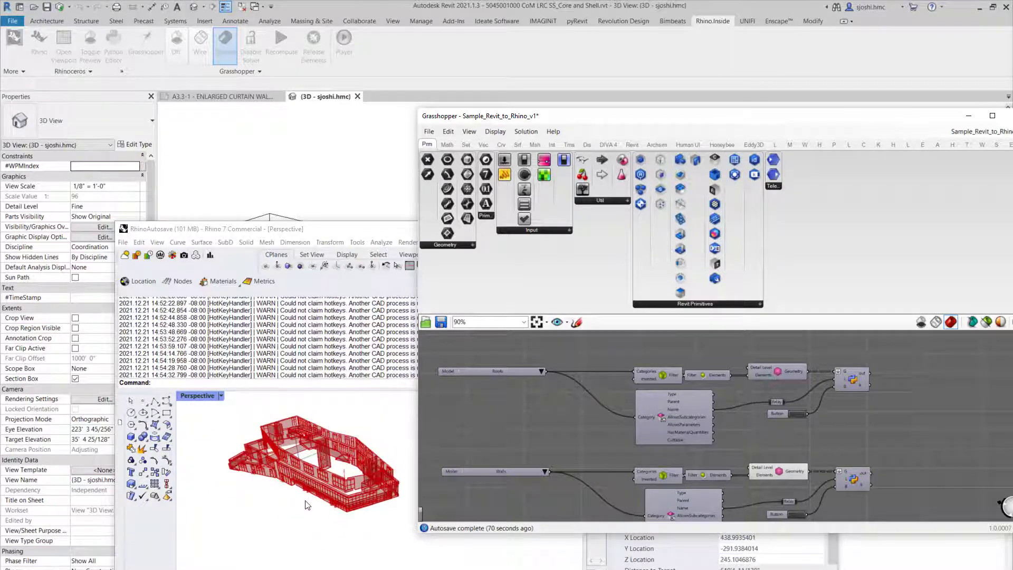
{"action": "left_click_drag", "start_coordinate": [323, 230], "coordinate": [303, 67]}
{"action": "right_click_drag", "start_coordinate": [298, 361], "coordinate": [343, 403]}
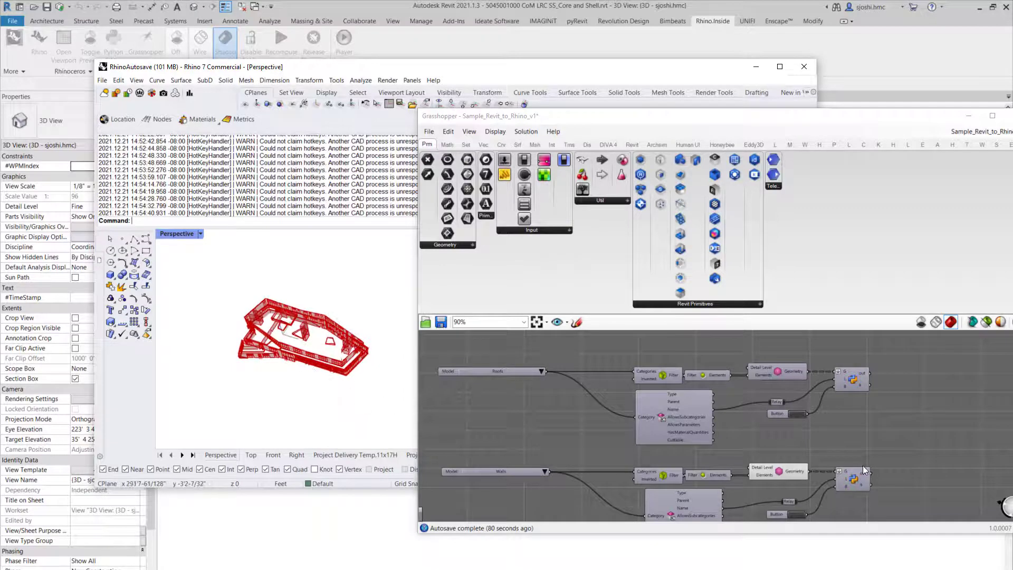
{"action": "left_click", "coordinate": [913, 439]}
{"action": "scroll", "coordinate": [252, 320], "scroll_direction": "up", "scroll_amount": 6}
{"action": "scroll", "coordinate": [262, 325], "scroll_direction": "down", "scroll_amount": 6}
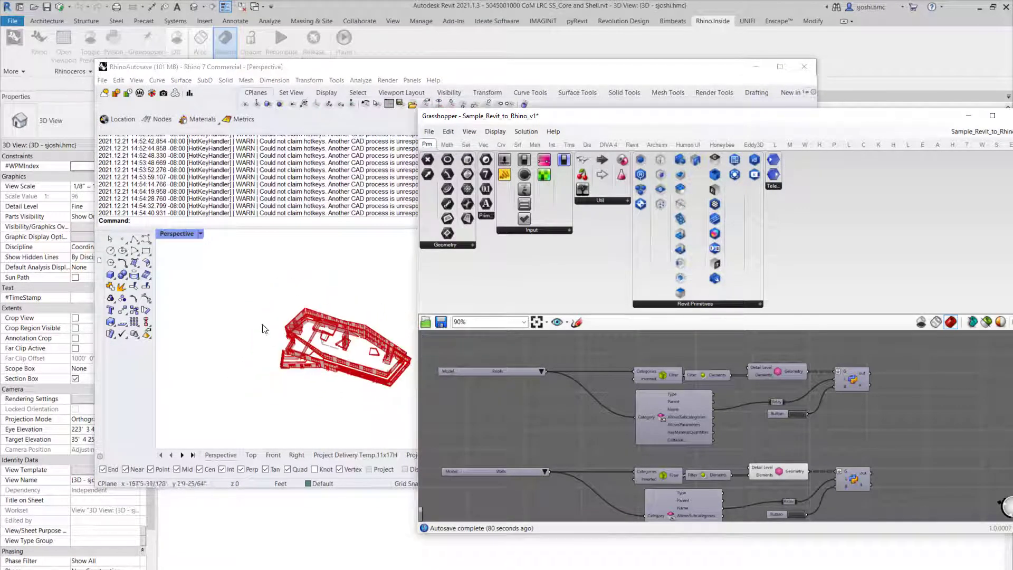
{"action": "right_click", "coordinate": [335, 397]}
{"action": "right_click_drag", "start_coordinate": [336, 401], "coordinate": [327, 357]}
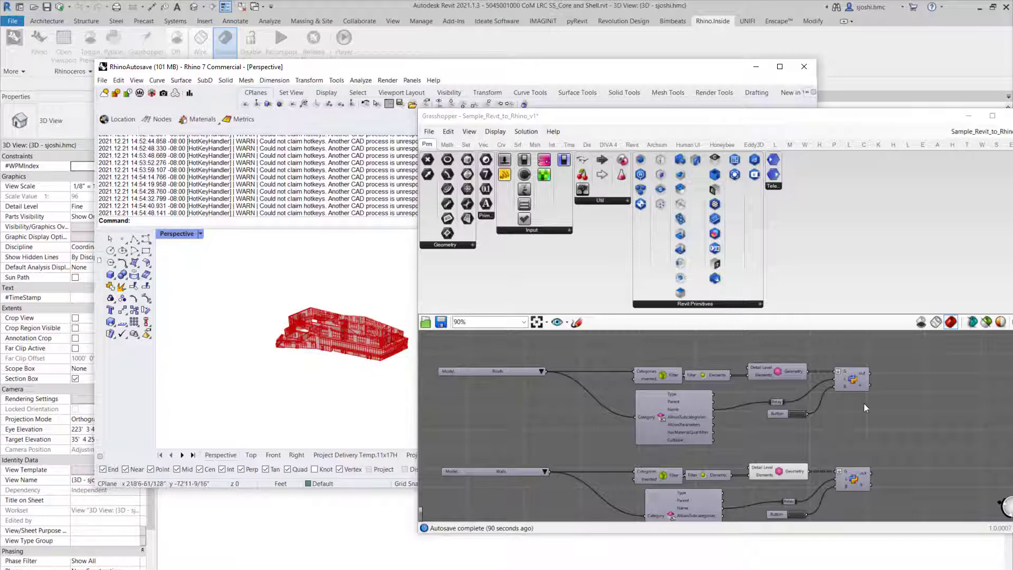
- Trigger the Walls branch's button in Grasshopper to bake the wall geometry into Rhino
{"action": "left_click", "coordinate": [872, 410]}
{"action": "scroll", "coordinate": [831, 384], "scroll_direction": "down", "scroll_amount": 3}
{"action": "scroll", "coordinate": [822, 464], "scroll_direction": "up", "scroll_amount": 4}
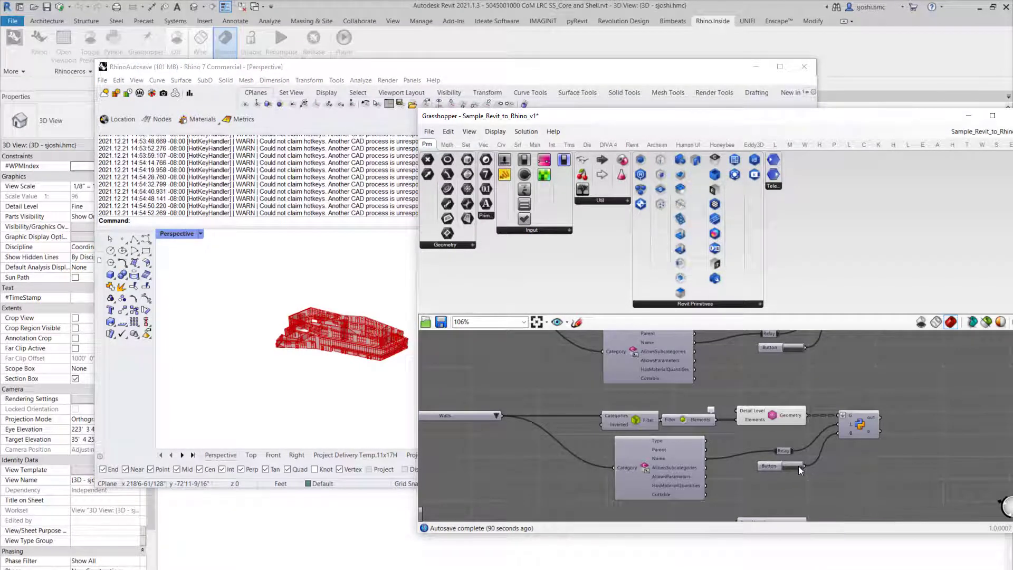
{"action": "left_click", "coordinate": [797, 465]}
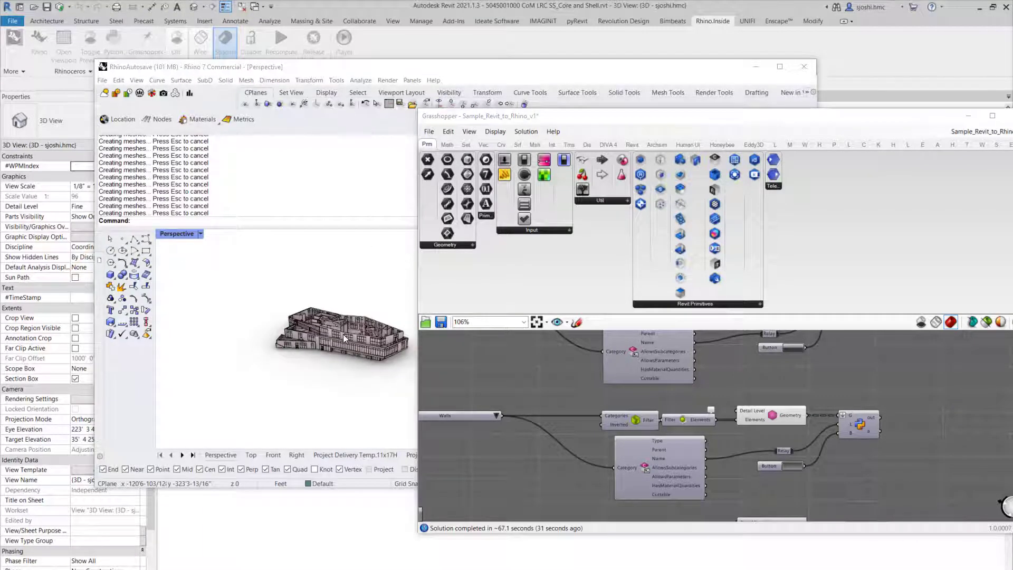
{"action": "scroll", "coordinate": [348, 292], "scroll_direction": "up", "scroll_amount": 6}
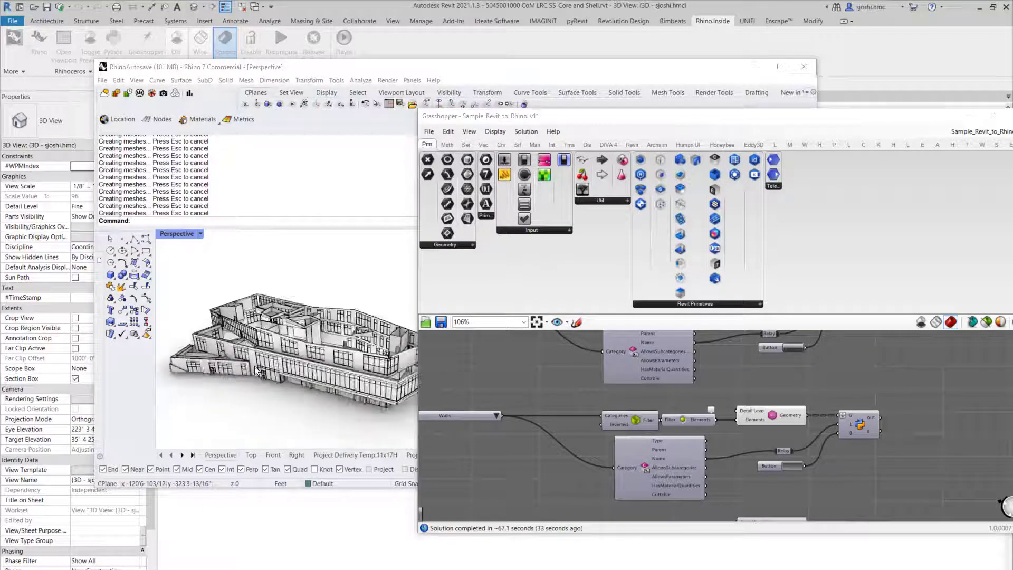
- Move the Grasshopper window aside to uncover Rhino's Perspective viewport and select all the baked wall geometry
{"action": "scroll", "coordinate": [264, 306], "scroll_direction": "down", "scroll_amount": 5}
{"action": "left_click", "coordinate": [306, 338]}
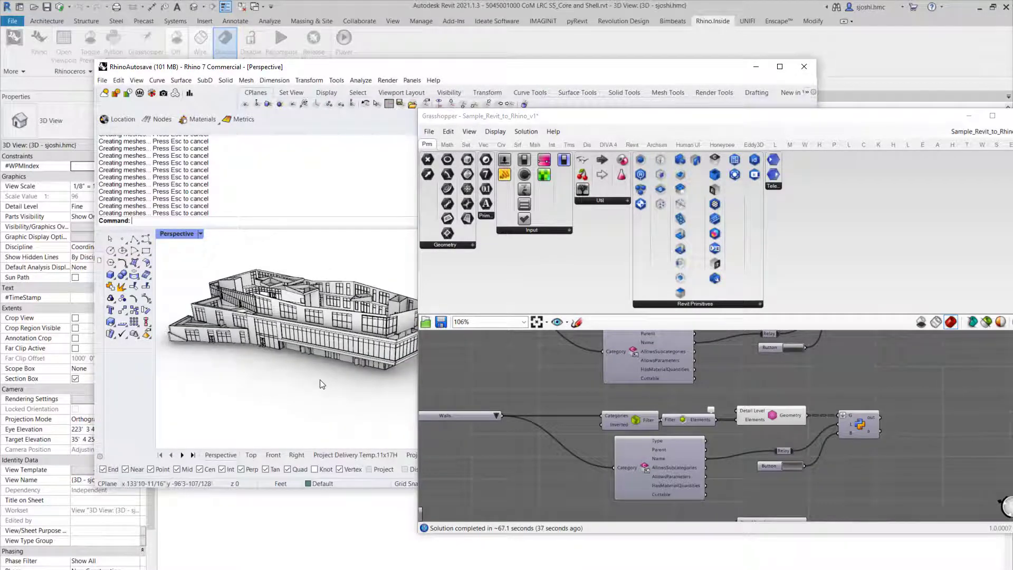
{"action": "left_click_drag", "start_coordinate": [416, 188], "coordinate": [662, 230]}
{"action": "scroll", "coordinate": [477, 369], "scroll_direction": "down", "scroll_amount": 4}
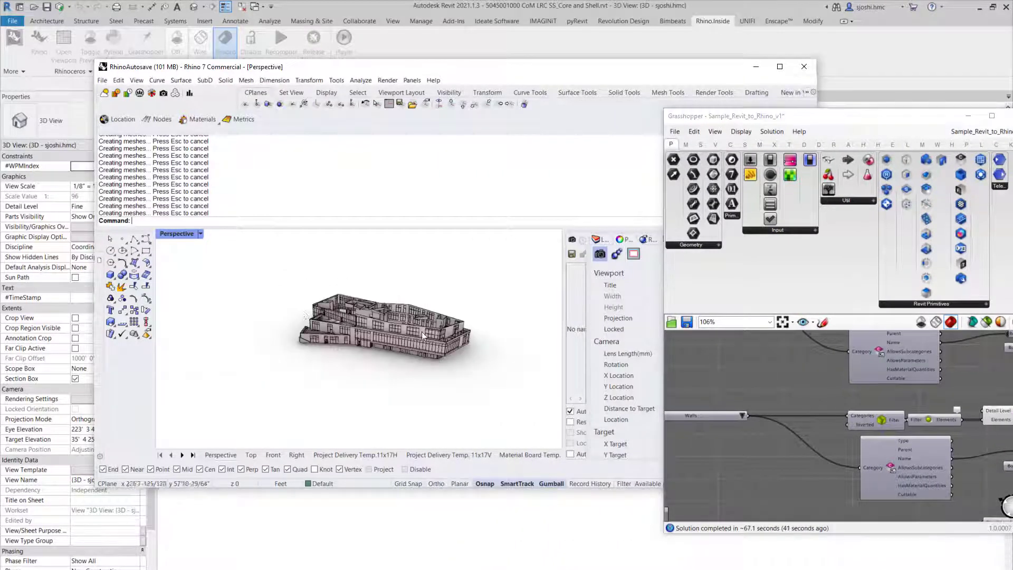
{"action": "left_click_drag", "start_coordinate": [273, 275], "coordinate": [498, 398]}
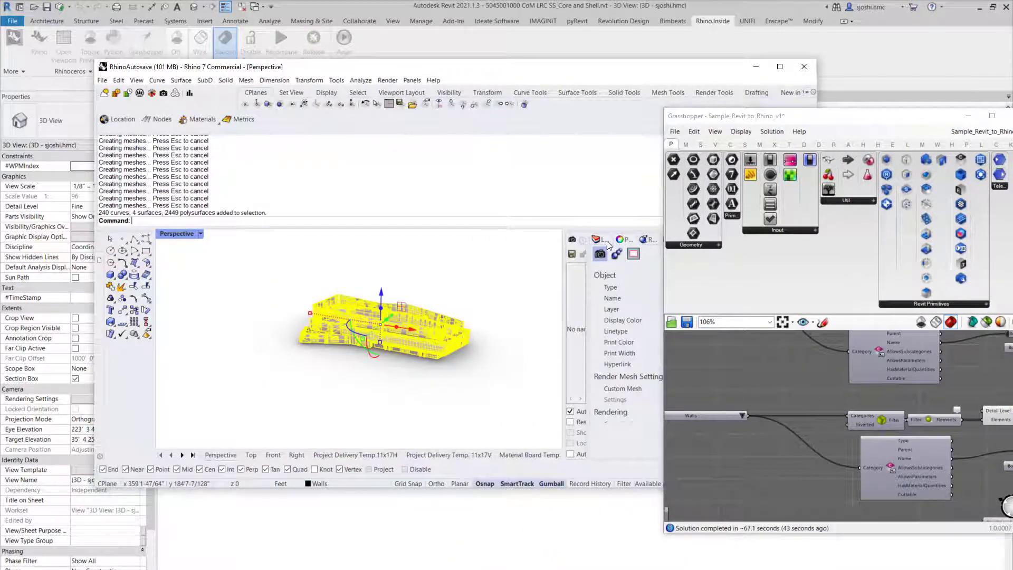
- Maximize Rhino, move Grasshopper clear of the layer list, and change the selected wall geometry's object layer to Walls
{"action": "left_click", "coordinate": [779, 66]}
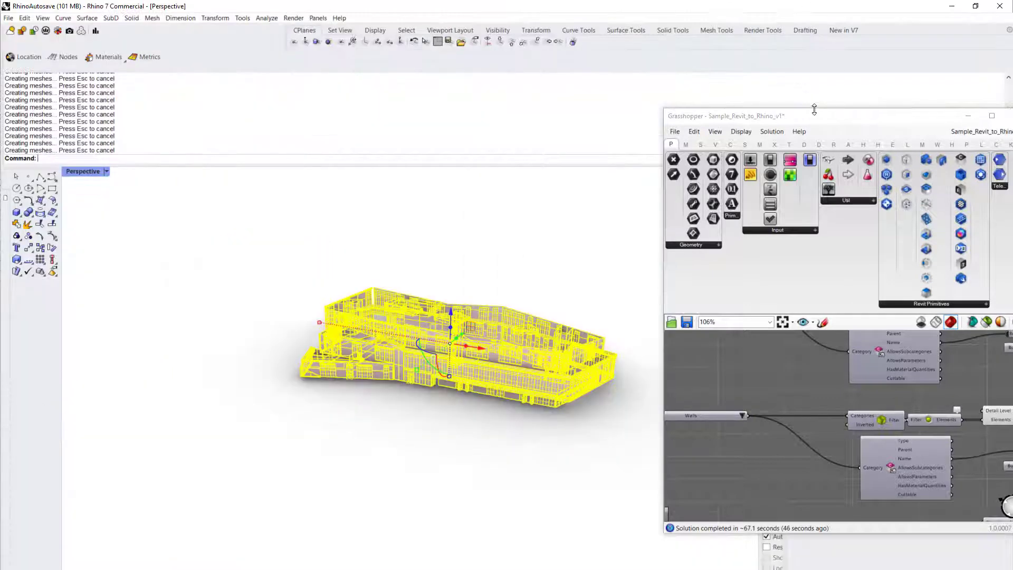
{"action": "left_click_drag", "start_coordinate": [802, 122], "coordinate": [152, 148]}
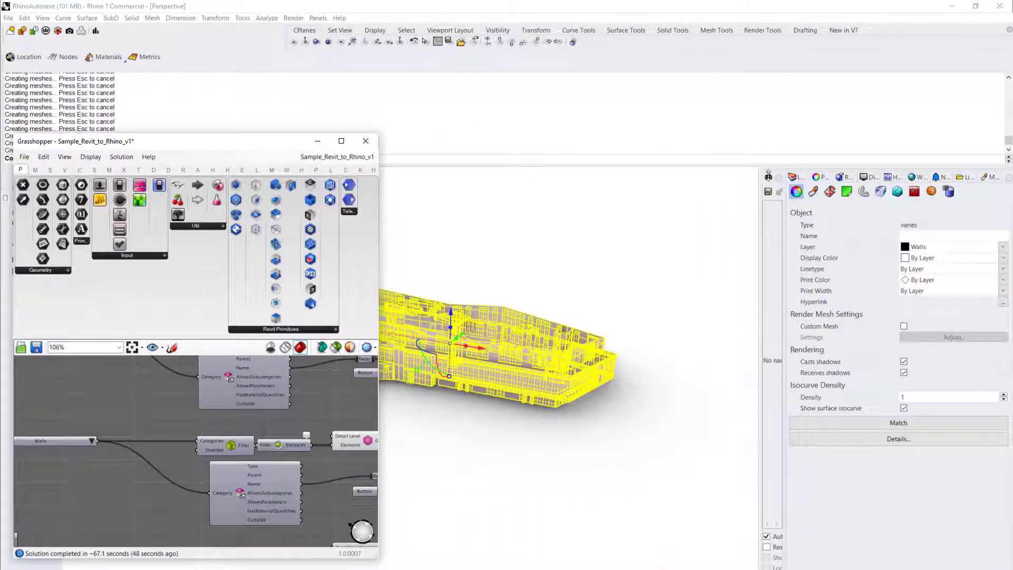
{"action": "left_click", "coordinate": [796, 176]}
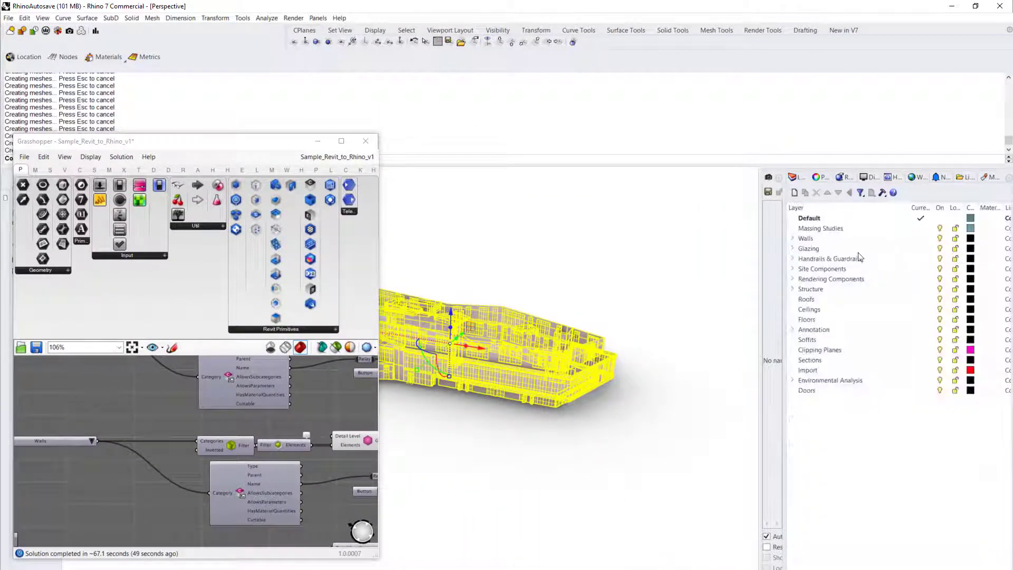
{"action": "left_click", "coordinate": [825, 241]}
{"action": "right_click", "coordinate": [826, 241]}
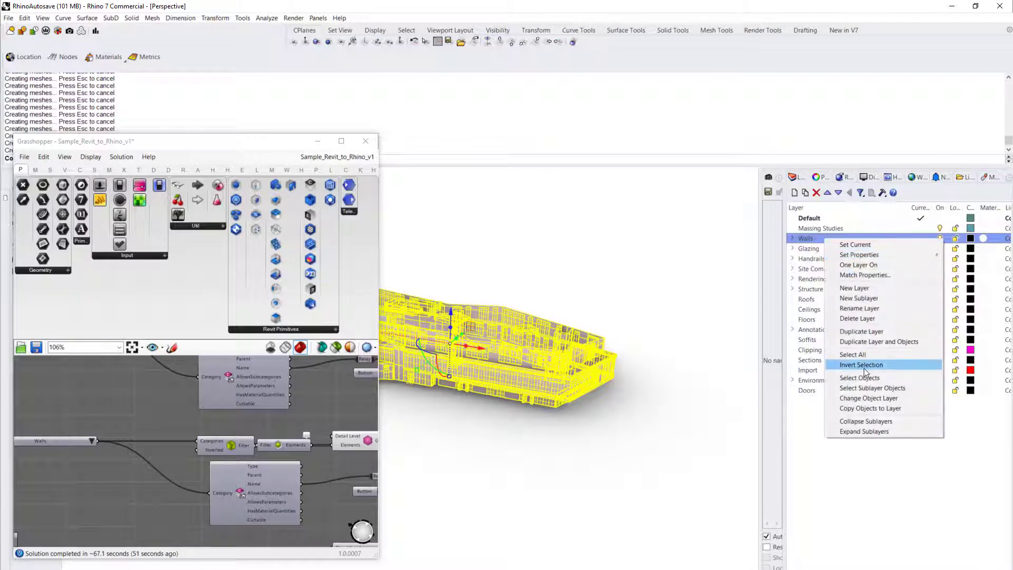
{"action": "left_click", "coordinate": [868, 399]}
{"action": "left_click", "coordinate": [610, 269]}
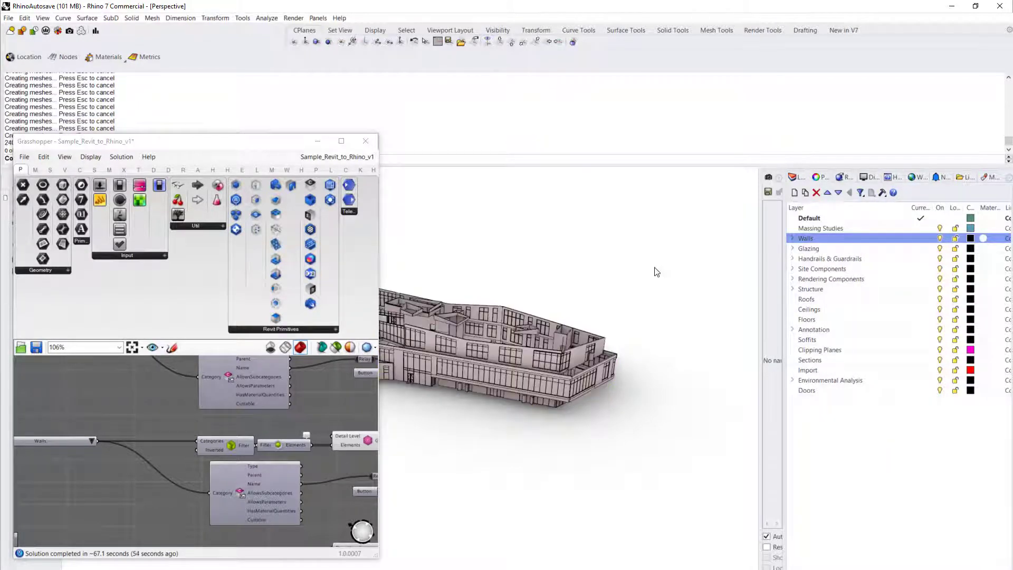
- Turn on the preview of the Roofs branch's Element Geometry component and move Grasshopper off the building in the Perspective viewport
{"action": "scroll", "coordinate": [656, 269], "scroll_direction": "down", "scroll_amount": 5}
{"action": "scroll", "coordinate": [435, 295], "scroll_direction": "up", "scroll_amount": 6}
{"action": "right_click_drag", "start_coordinate": [522, 370], "coordinate": [593, 376]}
{"action": "left_click_drag", "start_coordinate": [245, 148], "coordinate": [526, 149]}
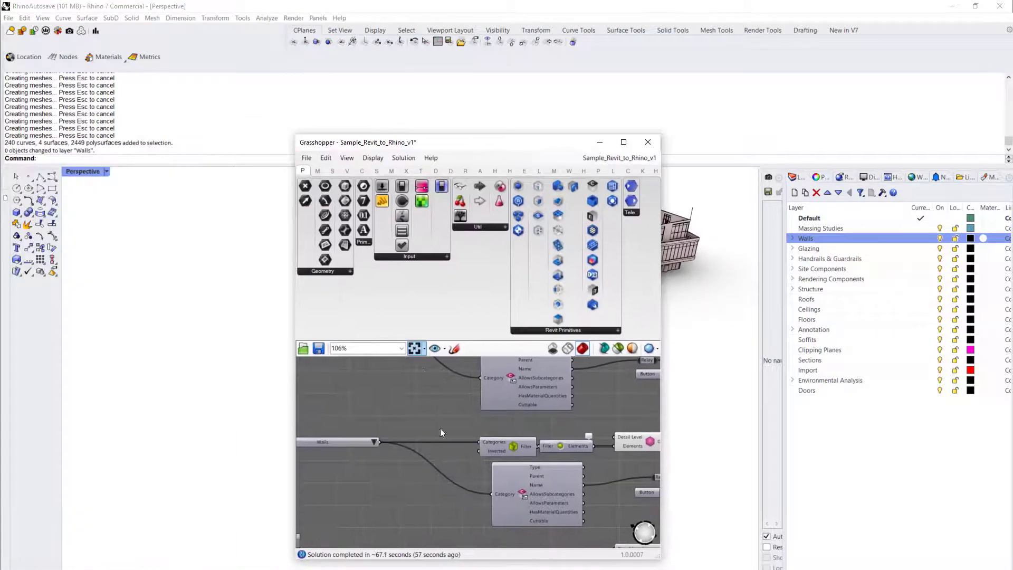
{"action": "scroll", "coordinate": [452, 508], "scroll_direction": "down", "scroll_amount": 3}
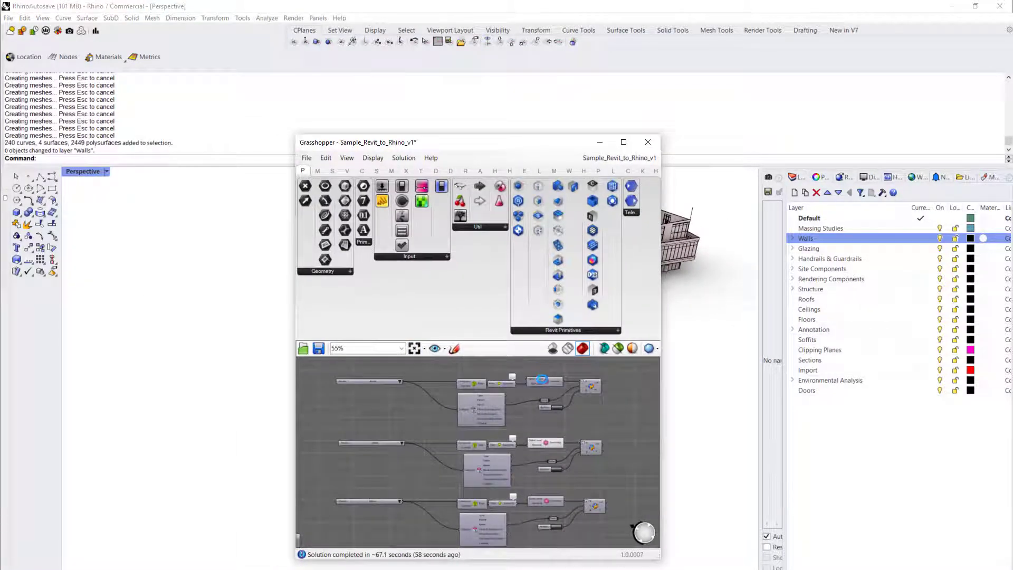
{"action": "scroll", "coordinate": [542, 380], "scroll_direction": "up", "scroll_amount": 3}
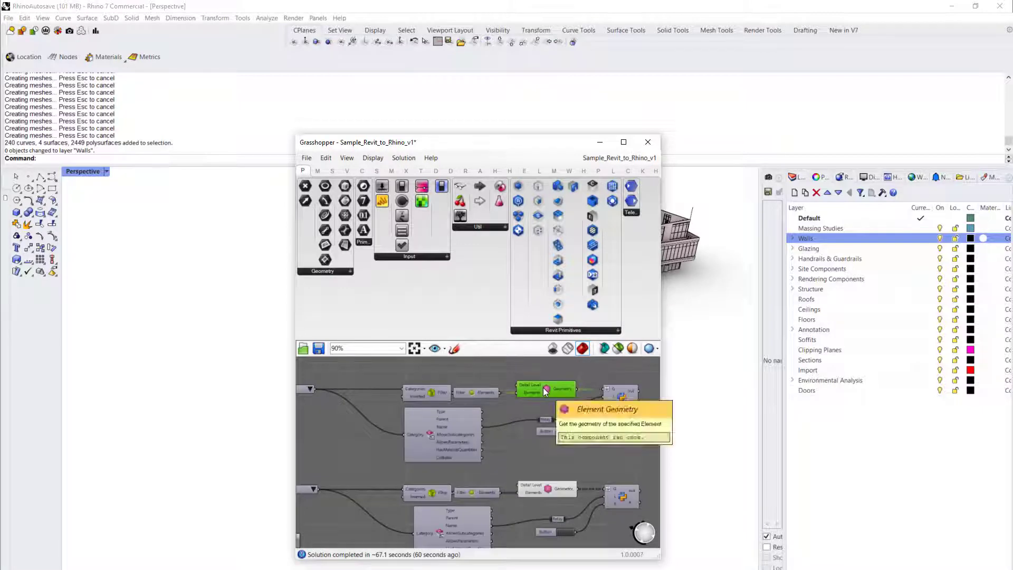
{"action": "middle_click", "coordinate": [542, 387]}
{"action": "left_click", "coordinate": [559, 371]}
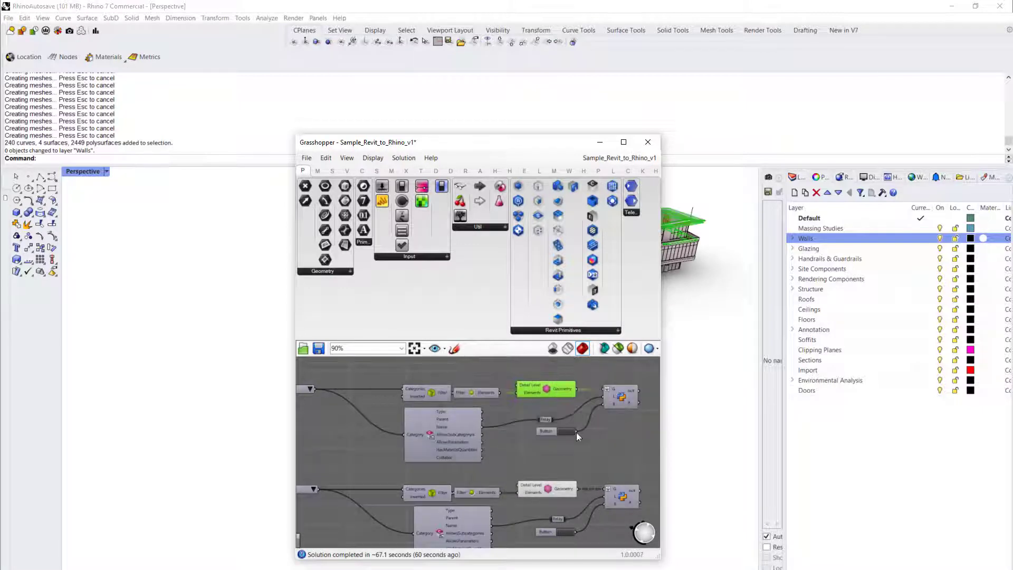
{"action": "left_click", "coordinate": [608, 466]}
{"action": "left_click_drag", "start_coordinate": [515, 143], "coordinate": [235, 69]}
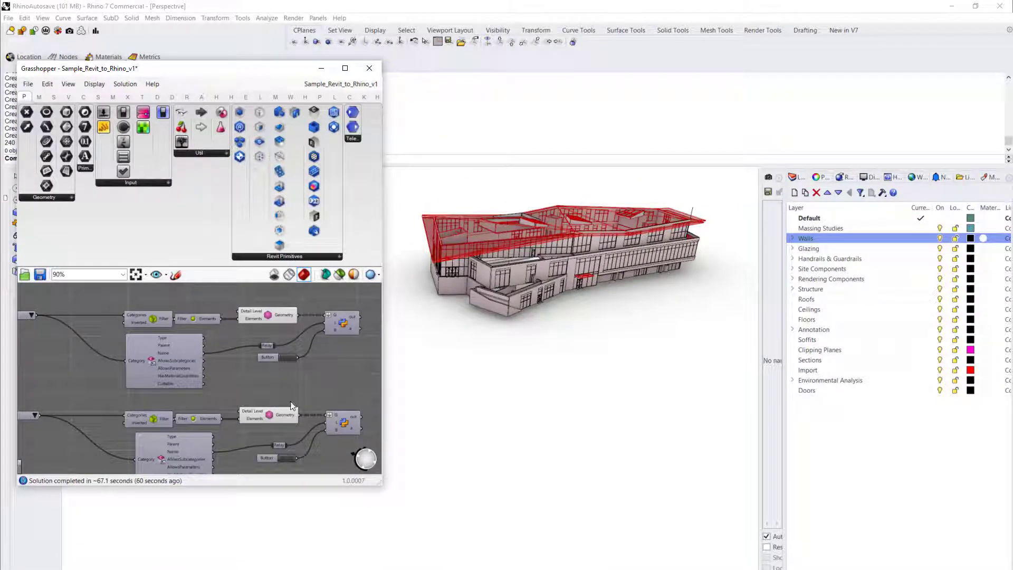
- Turn off the preview of the Walls branch's Element Geometry component and deselect it
{"action": "left_click_drag", "start_coordinate": [258, 433], "coordinate": [260, 431]}
{"action": "middle_click", "coordinate": [271, 424]}
{"action": "left_click", "coordinate": [303, 391]}
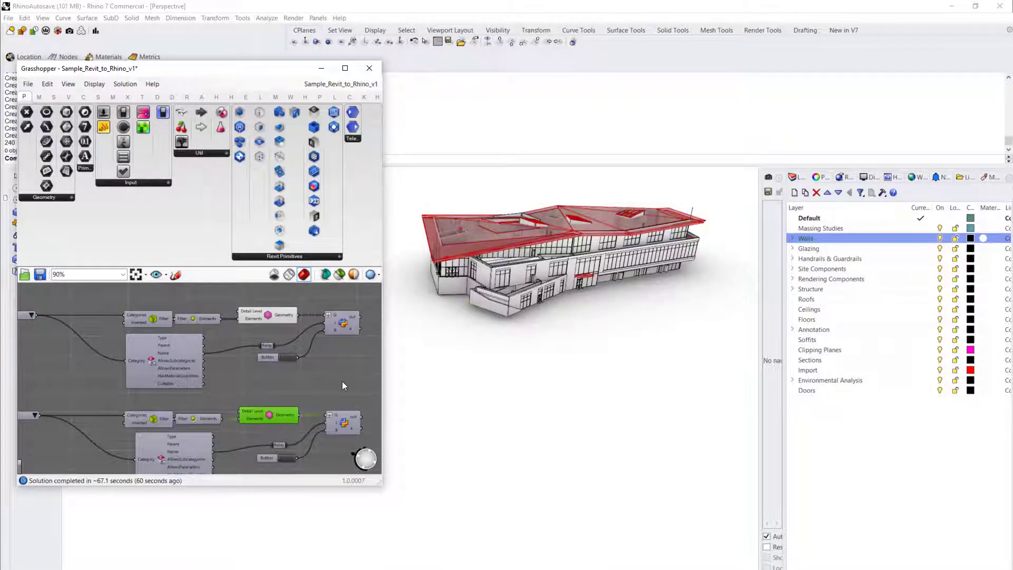
{"action": "left_click", "coordinate": [341, 380]}
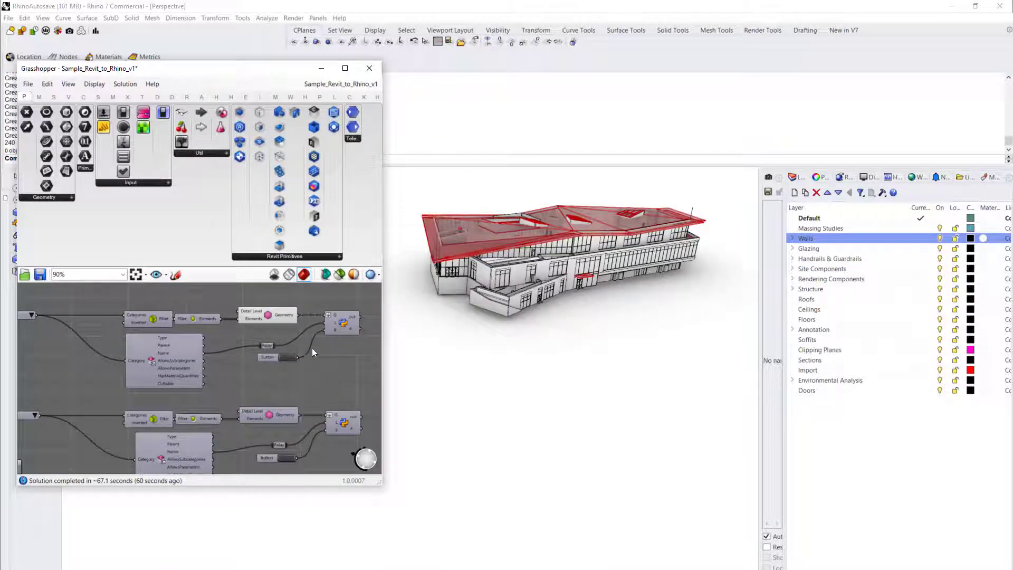
- Bake the roof geometry into Rhino with the Roofs branch's button and turn off its Element Geometry component's preview
{"action": "left_click", "coordinate": [286, 358]}
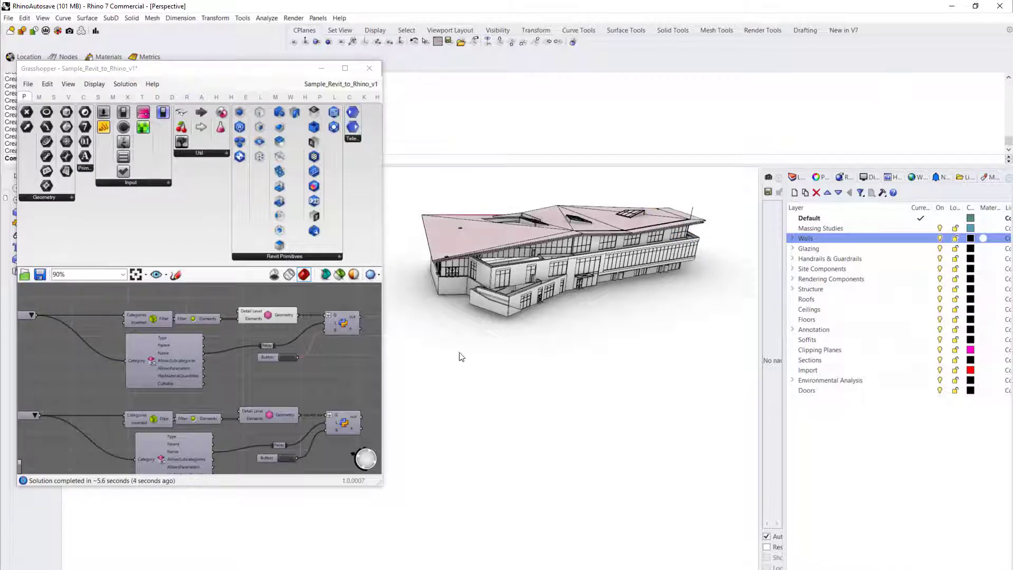
{"action": "left_click", "coordinate": [266, 315]}
{"action": "middle_click", "coordinate": [265, 316]}
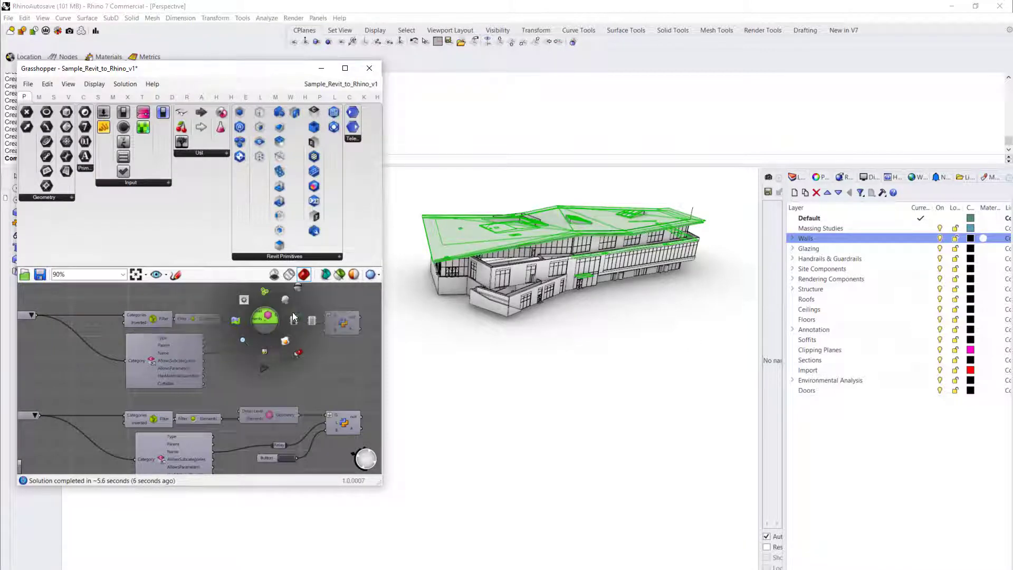
{"action": "left_click", "coordinate": [293, 290]}
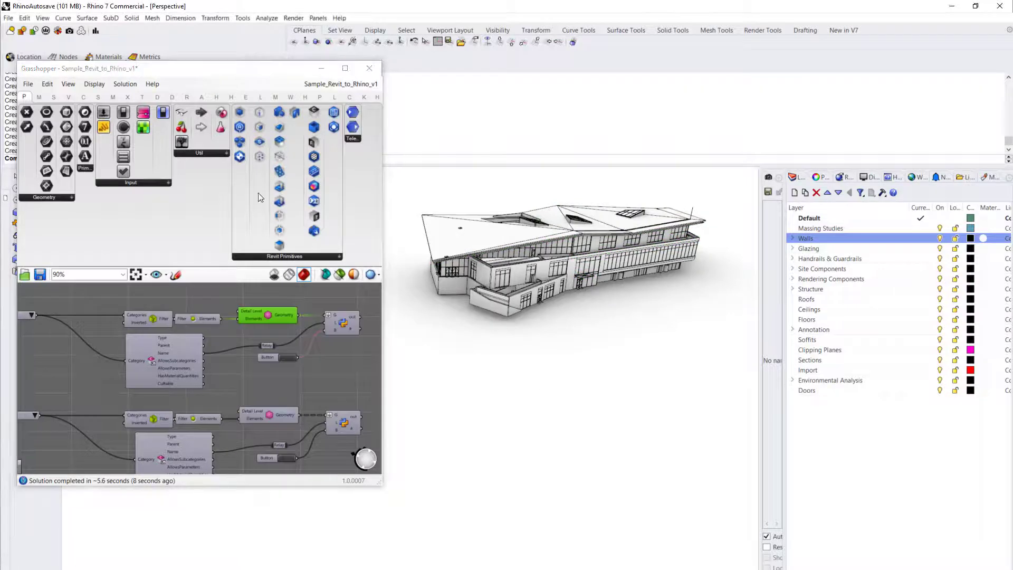
- Minimize Grasshopper and examine the baked walls and roof in the Perspective viewport from several angles
{"action": "left_click", "coordinate": [321, 68]}
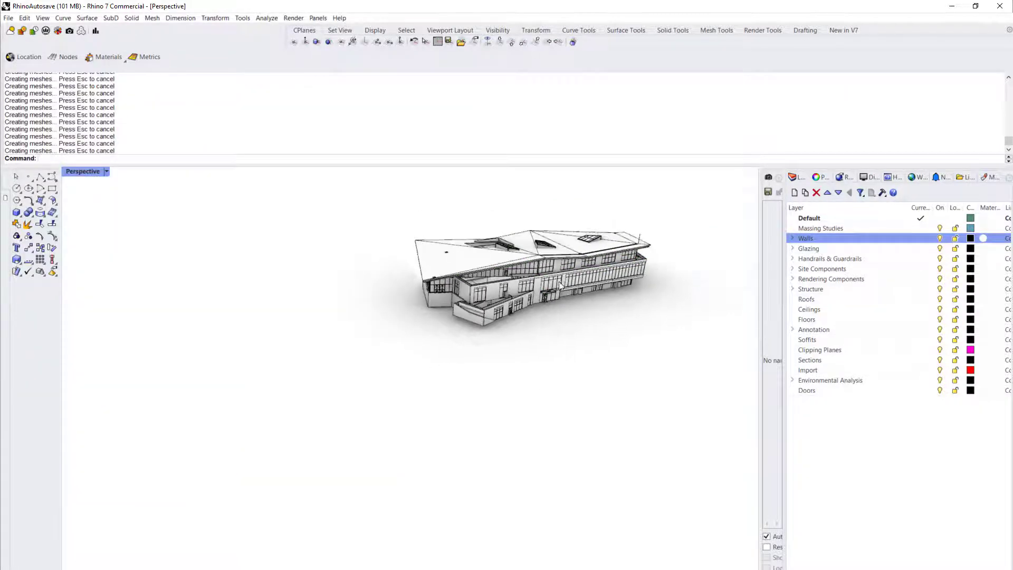
{"action": "scroll", "coordinate": [560, 285], "scroll_direction": "up", "scroll_amount": 6}
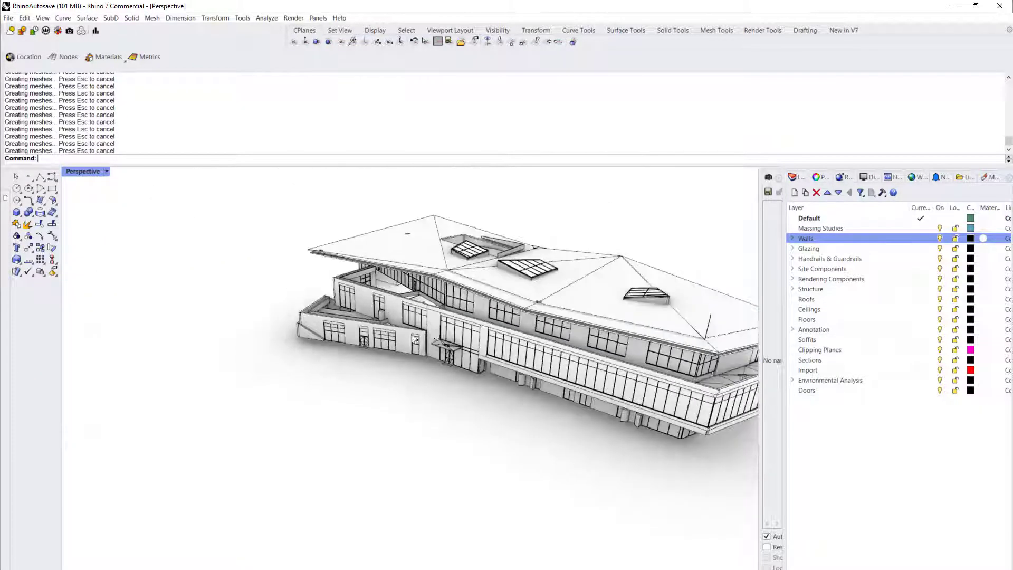
{"action": "scroll", "coordinate": [415, 339], "scroll_direction": "up", "scroll_amount": 4}
{"action": "scroll", "coordinate": [213, 284], "scroll_direction": "down", "scroll_amount": 5}
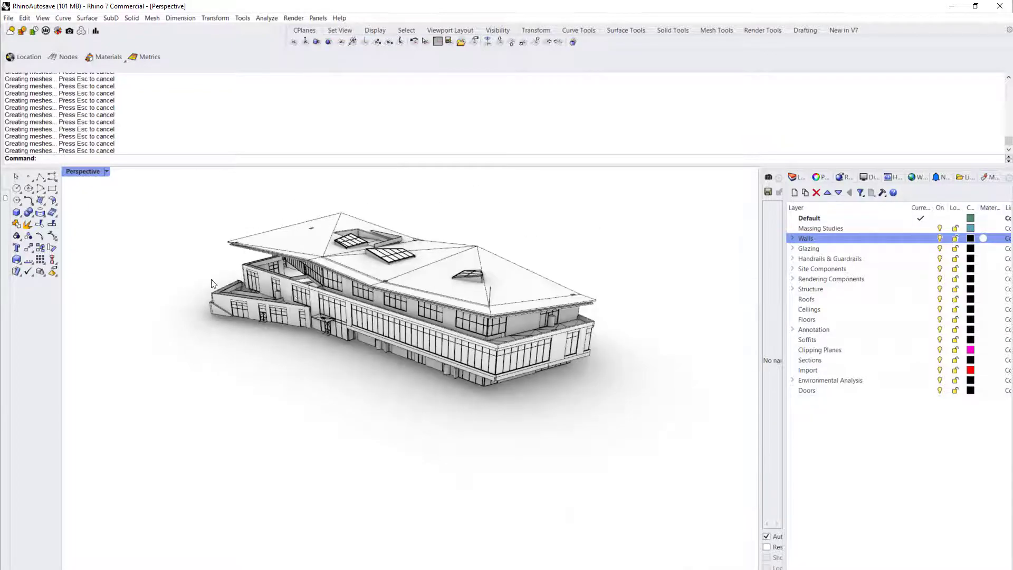
{"action": "scroll", "coordinate": [616, 309], "scroll_direction": "up", "scroll_amount": 6}
- Select the roof polysurface at the end of the building and try scaling it freehand with the gumball
{"action": "left_click", "coordinate": [575, 291]}
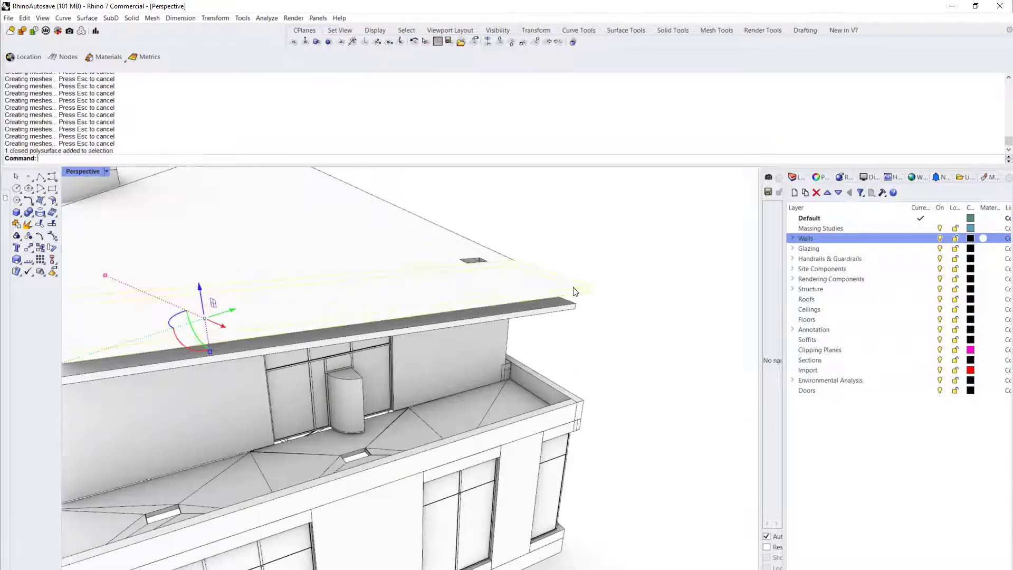
{"action": "scroll", "coordinate": [641, 277], "scroll_direction": "down", "scroll_amount": 3}
{"action": "right_click_drag", "start_coordinate": [426, 340], "coordinate": [520, 352]}
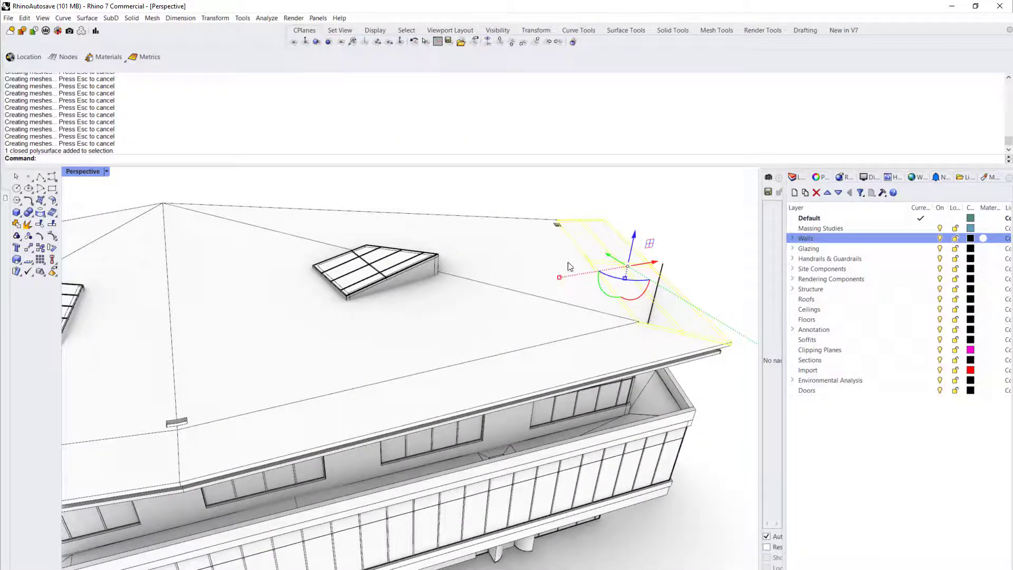
{"action": "scroll", "coordinate": [735, 371], "scroll_direction": "down", "scroll_amount": 5}
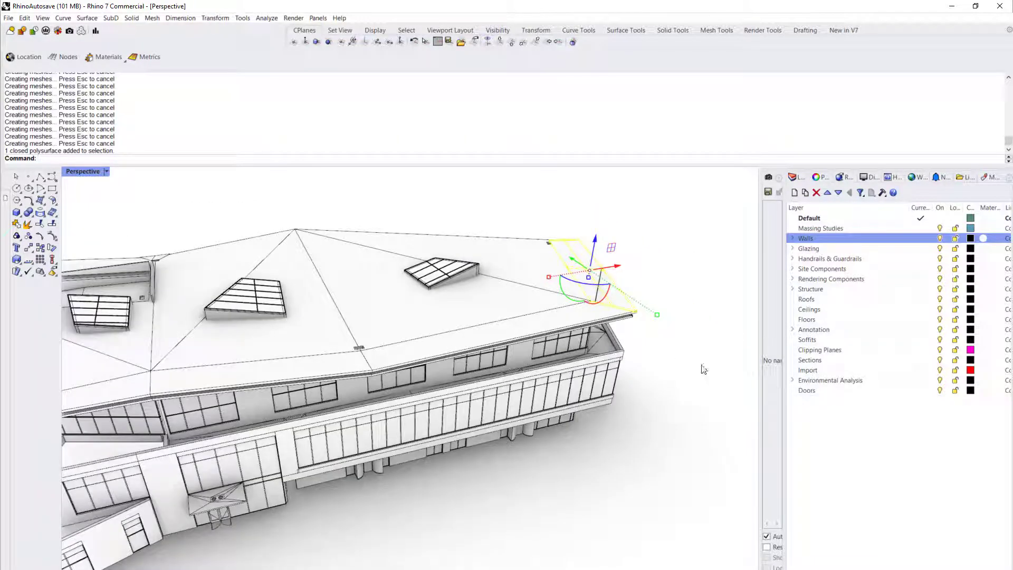
{"action": "scroll", "coordinate": [590, 281], "scroll_direction": "up", "scroll_amount": 5}
{"action": "scroll", "coordinate": [596, 286], "scroll_direction": "up", "scroll_amount": 2}
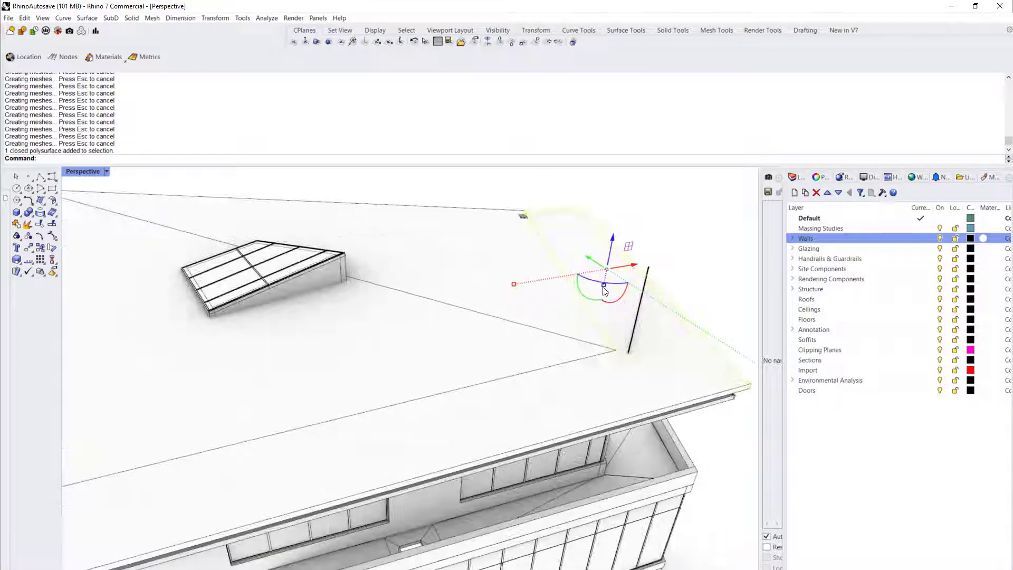
{"action": "left_click_drag", "start_coordinate": [603, 285], "coordinate": [596, 328]}
{"action": "scroll", "coordinate": [470, 247], "scroll_direction": "down", "scroll_amount": 5}
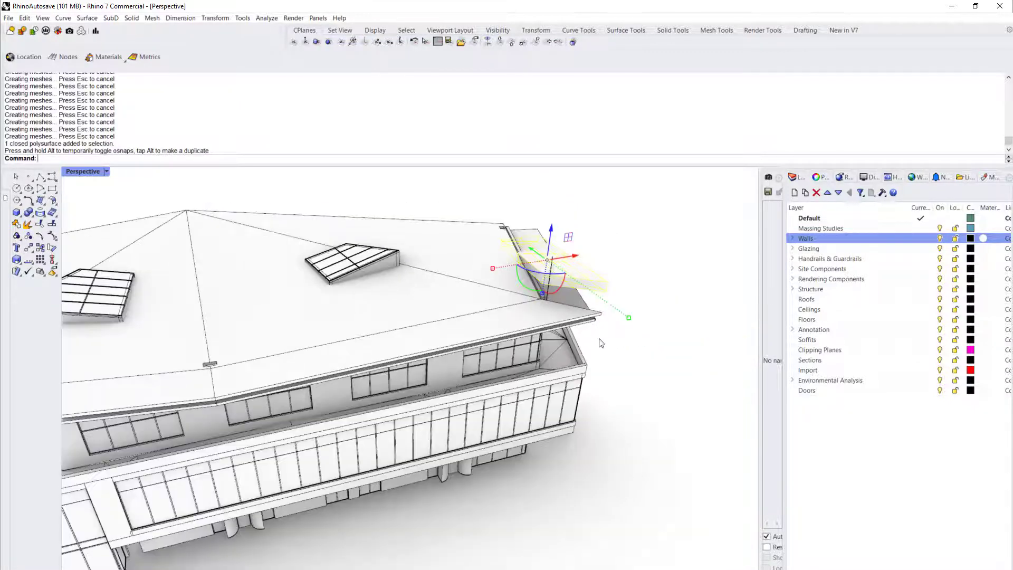
{"action": "right_click_drag", "start_coordinate": [599, 342], "coordinate": [646, 335]}
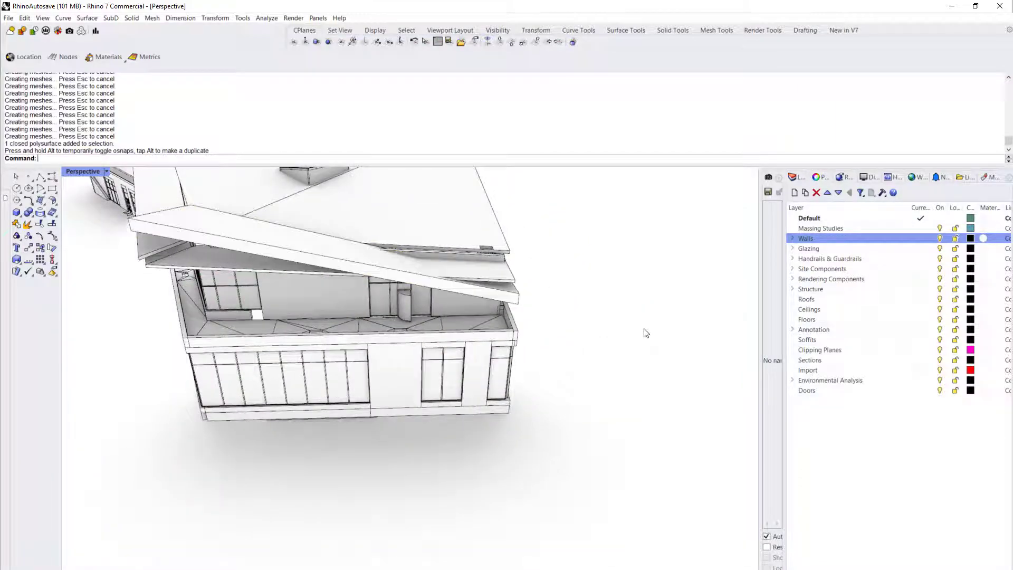
- Undo the gumball scale of the roof polysurface
{"action": "key", "text": "ctrl+z"}
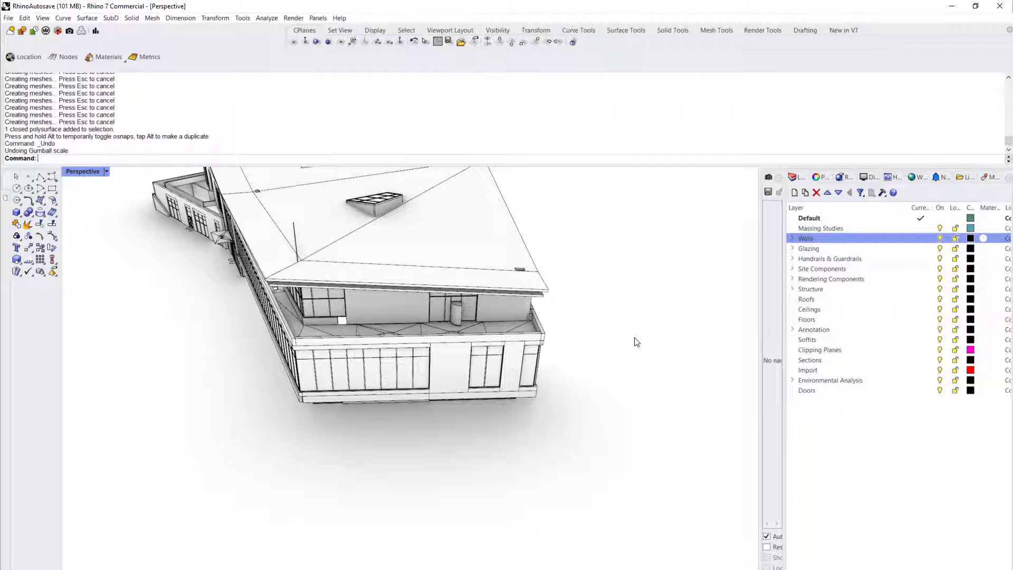
{"action": "scroll", "coordinate": [652, 420], "scroll_direction": "down", "scroll_amount": 4}
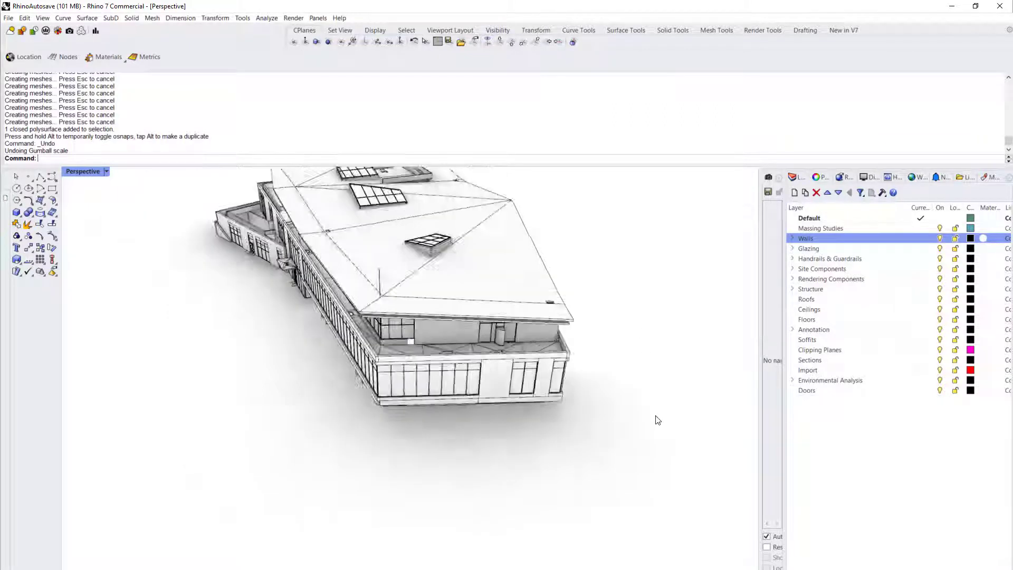